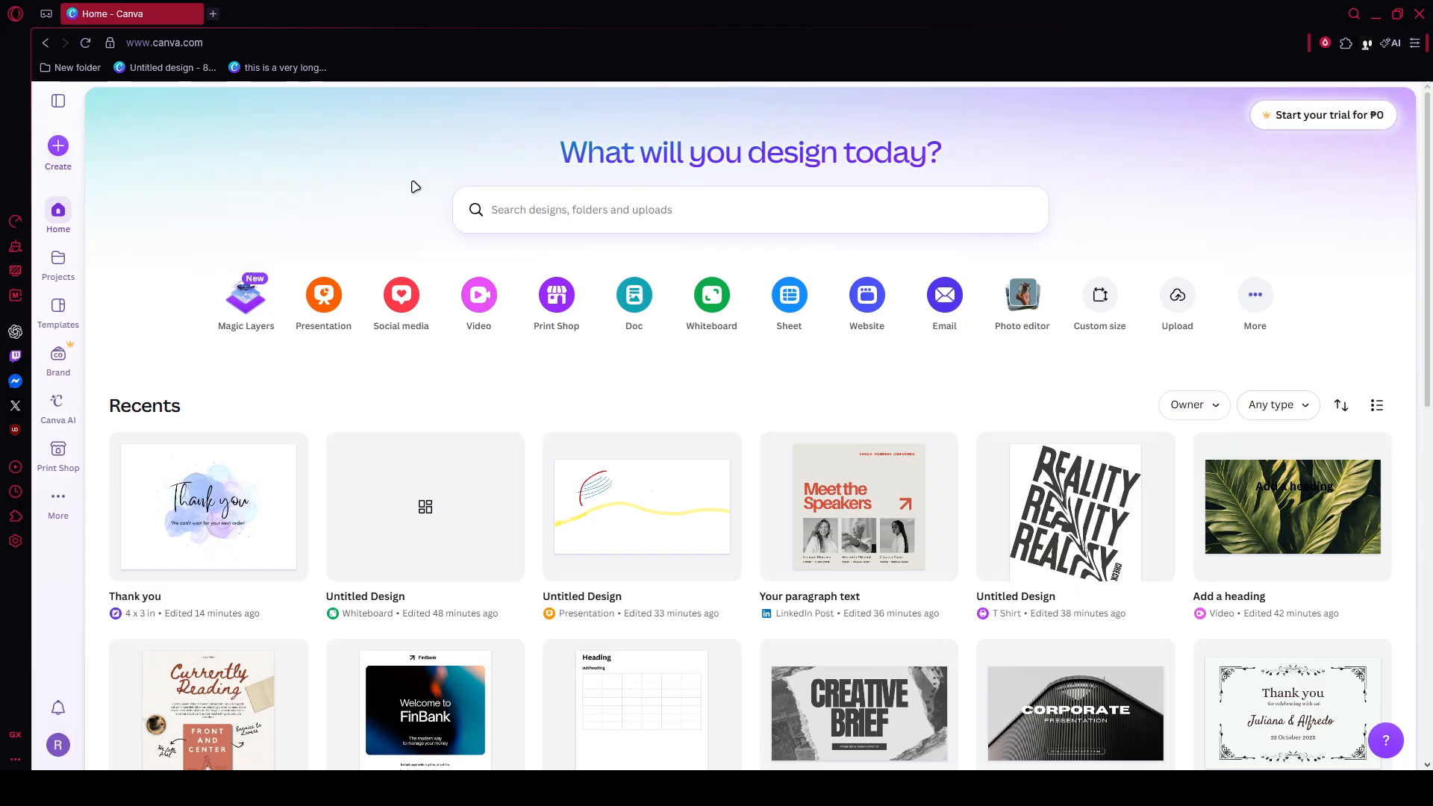
left_click(213, 43)
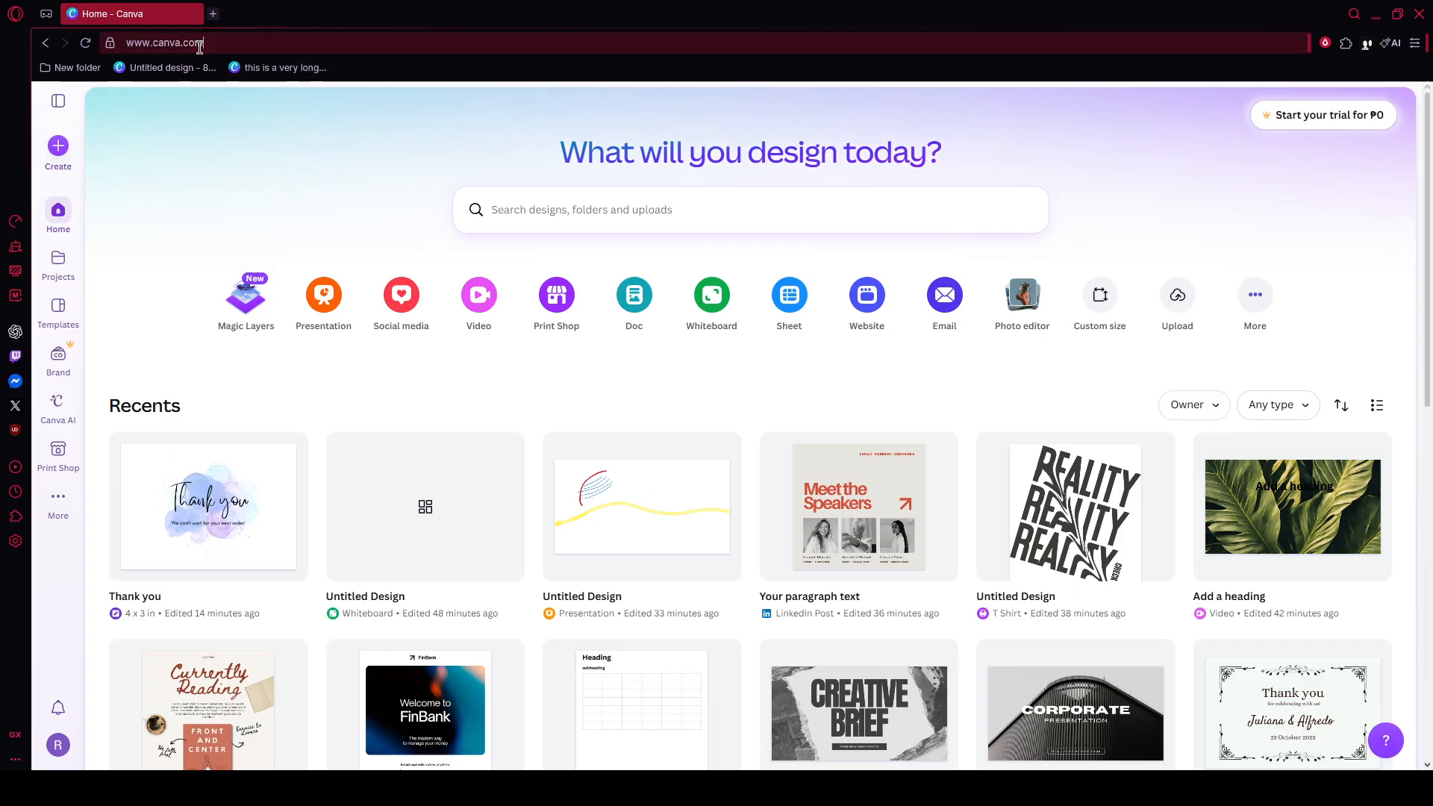
left_click(234, 151)
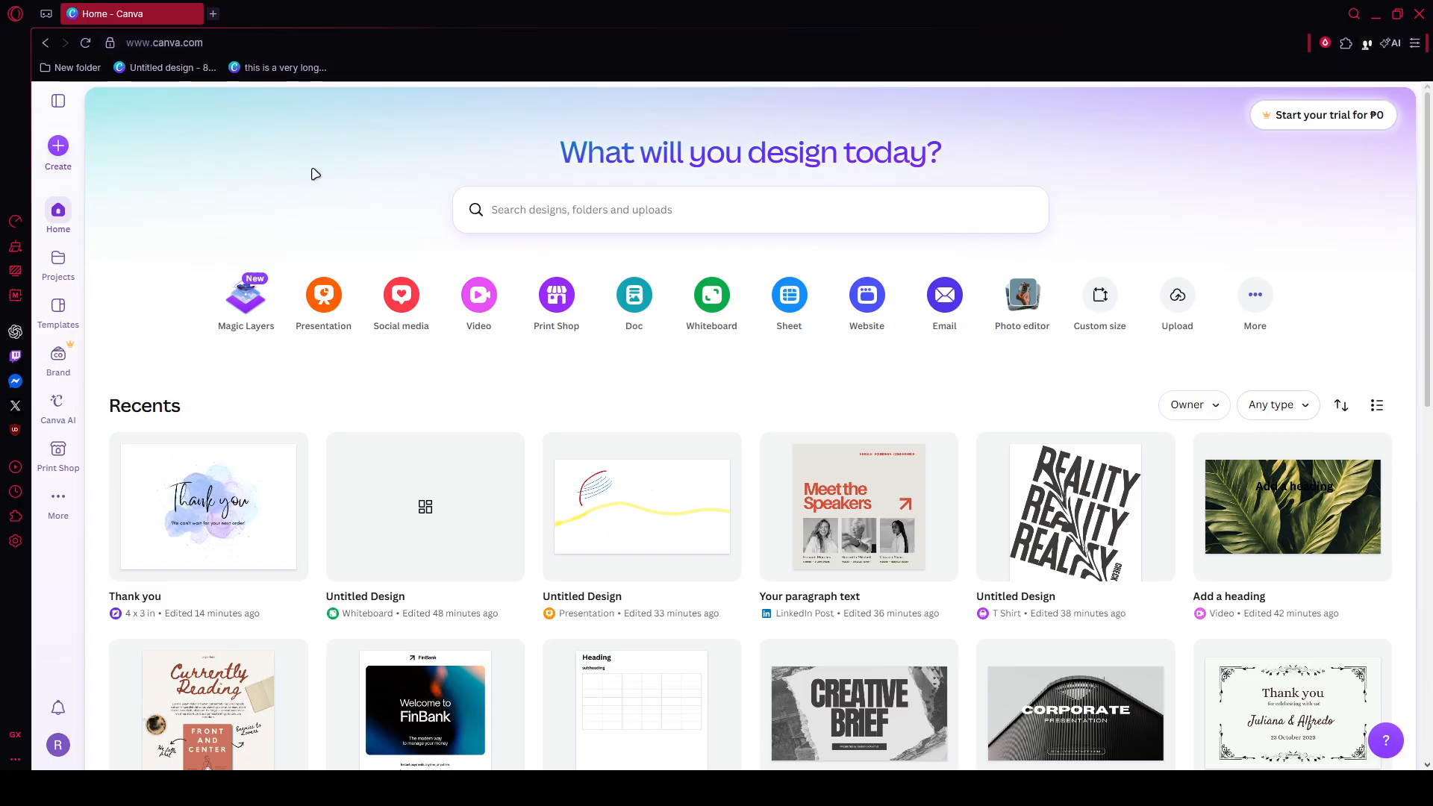
- Browse the design types offered for a new design, including presentations, social media, photo editor, videos, print, docs, whiteboards and sheets
left_click(59, 146)
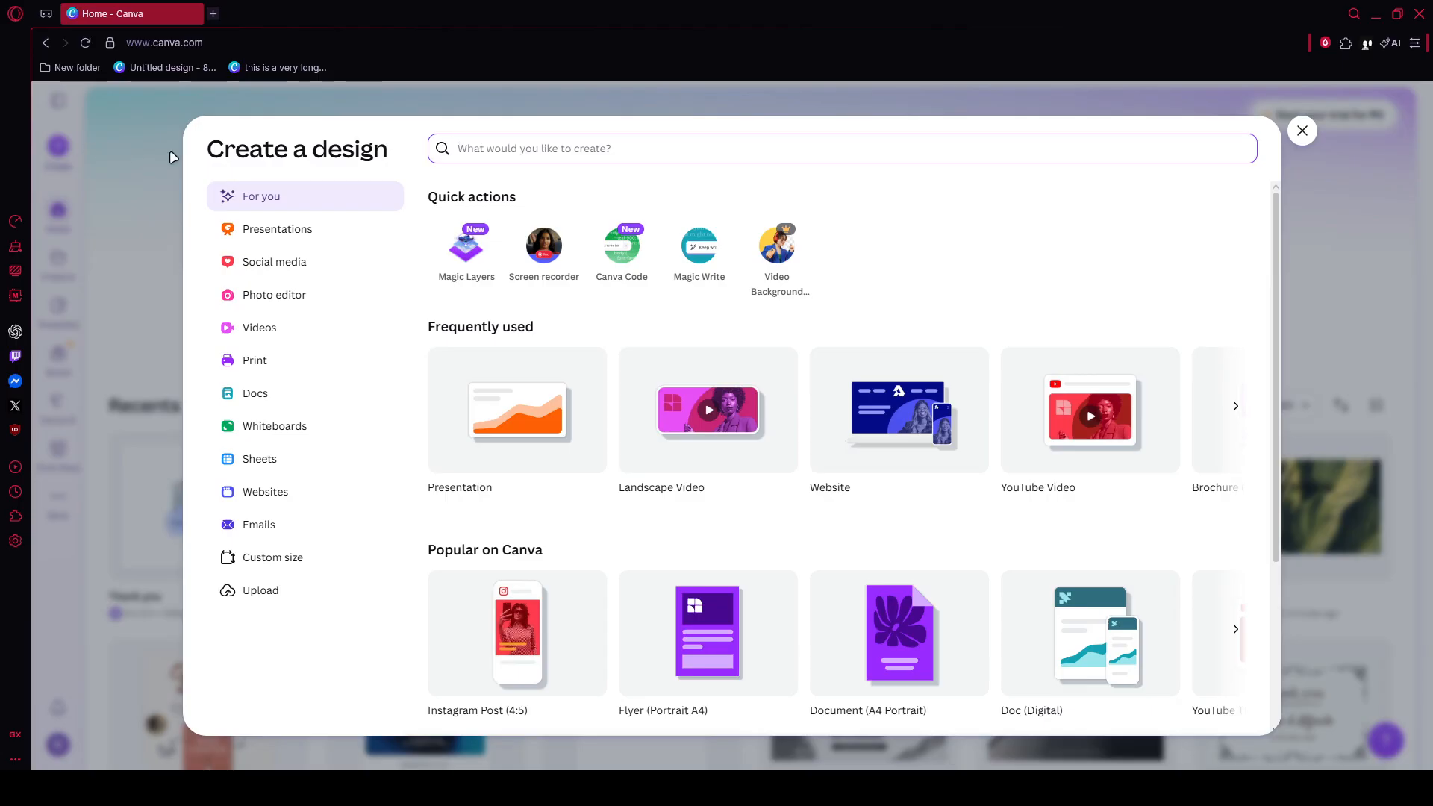
left_click(329, 236)
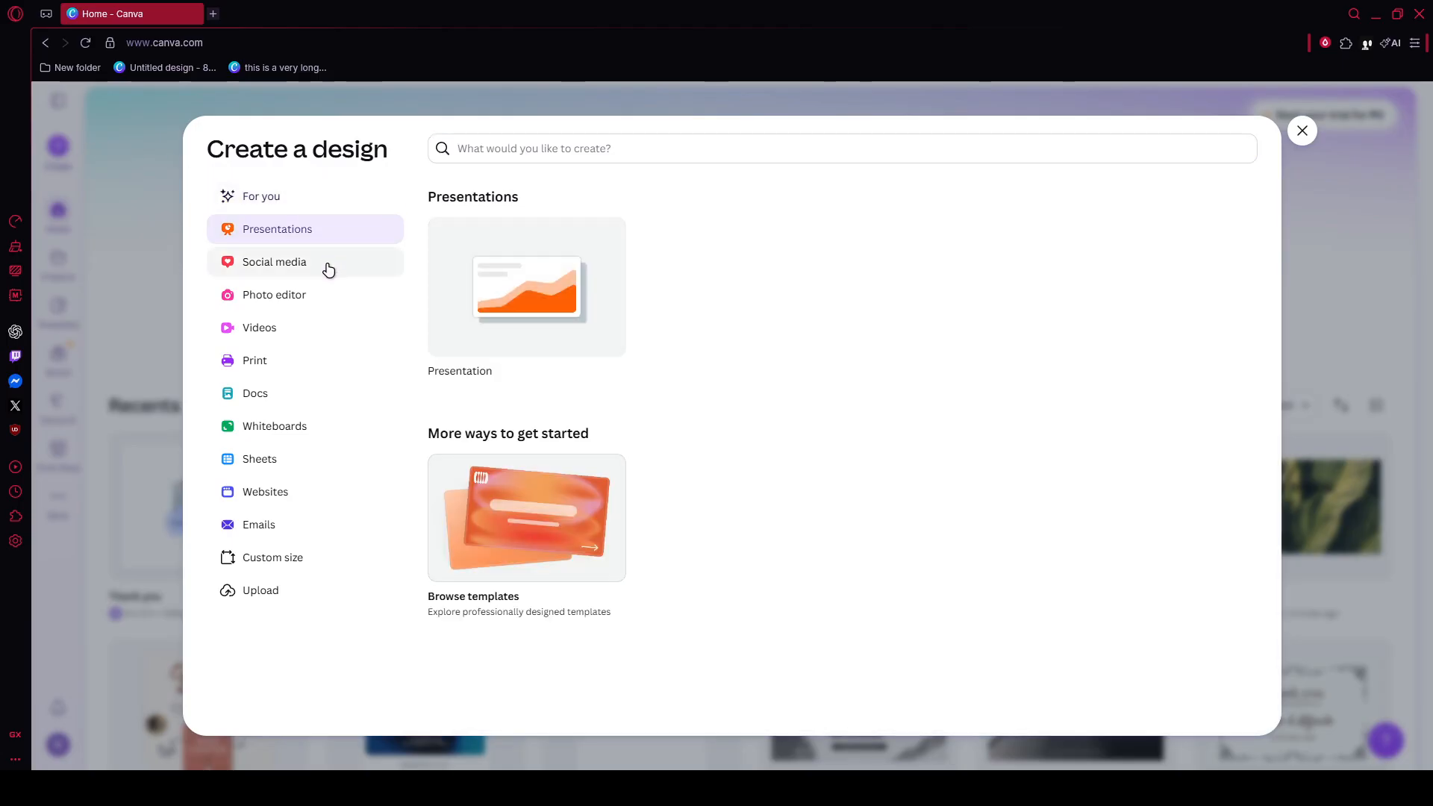
left_click(329, 267)
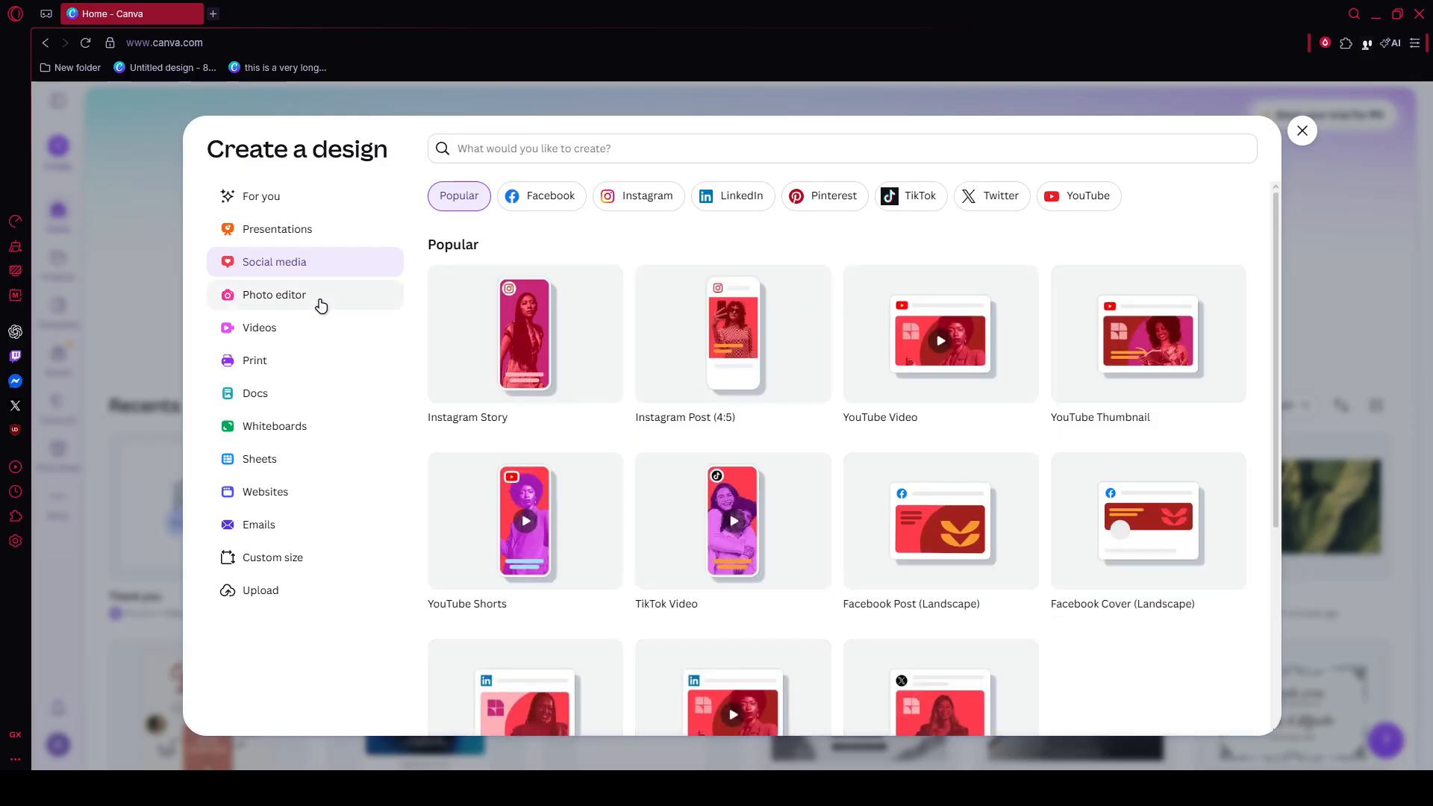
left_click(321, 312)
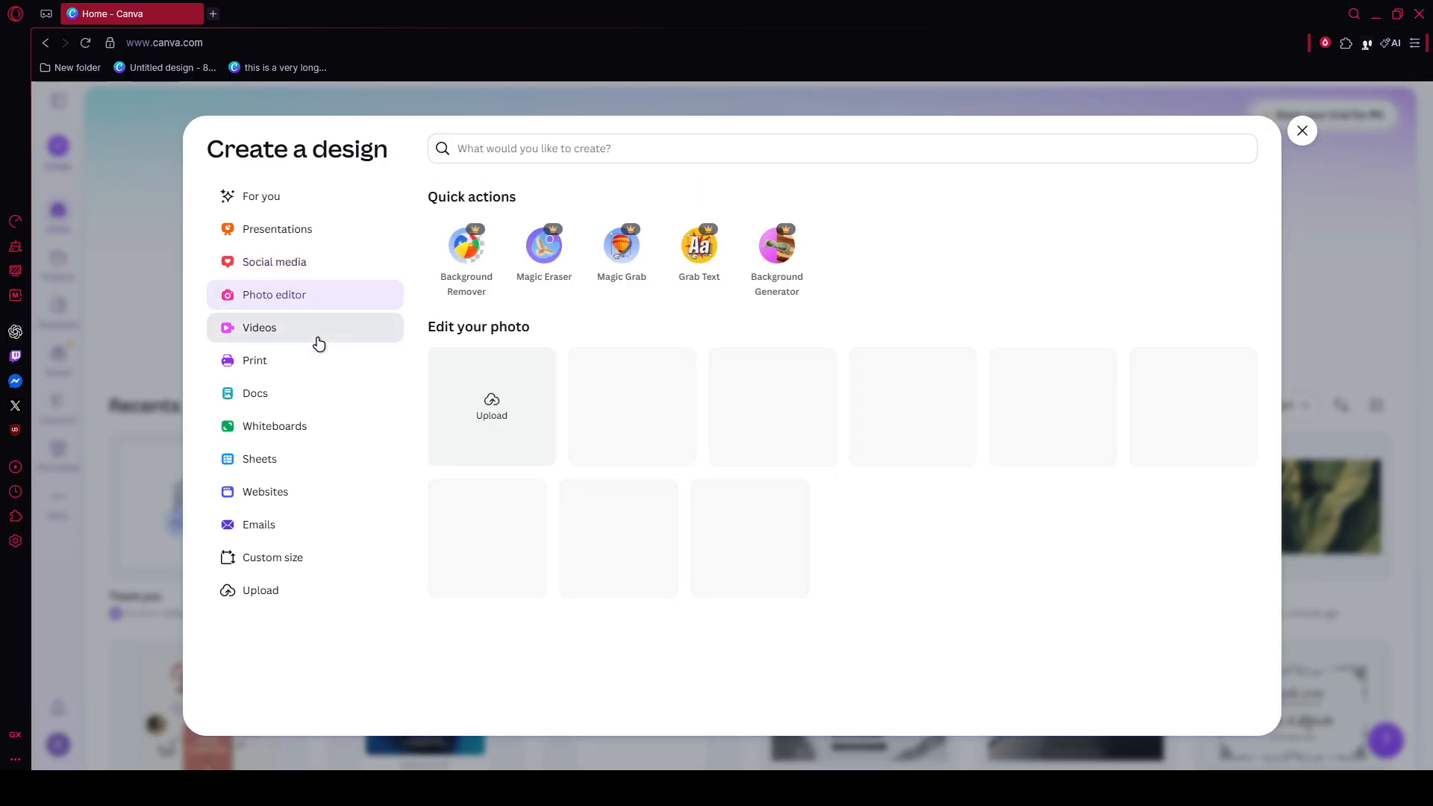
left_click(318, 341)
left_click(311, 361)
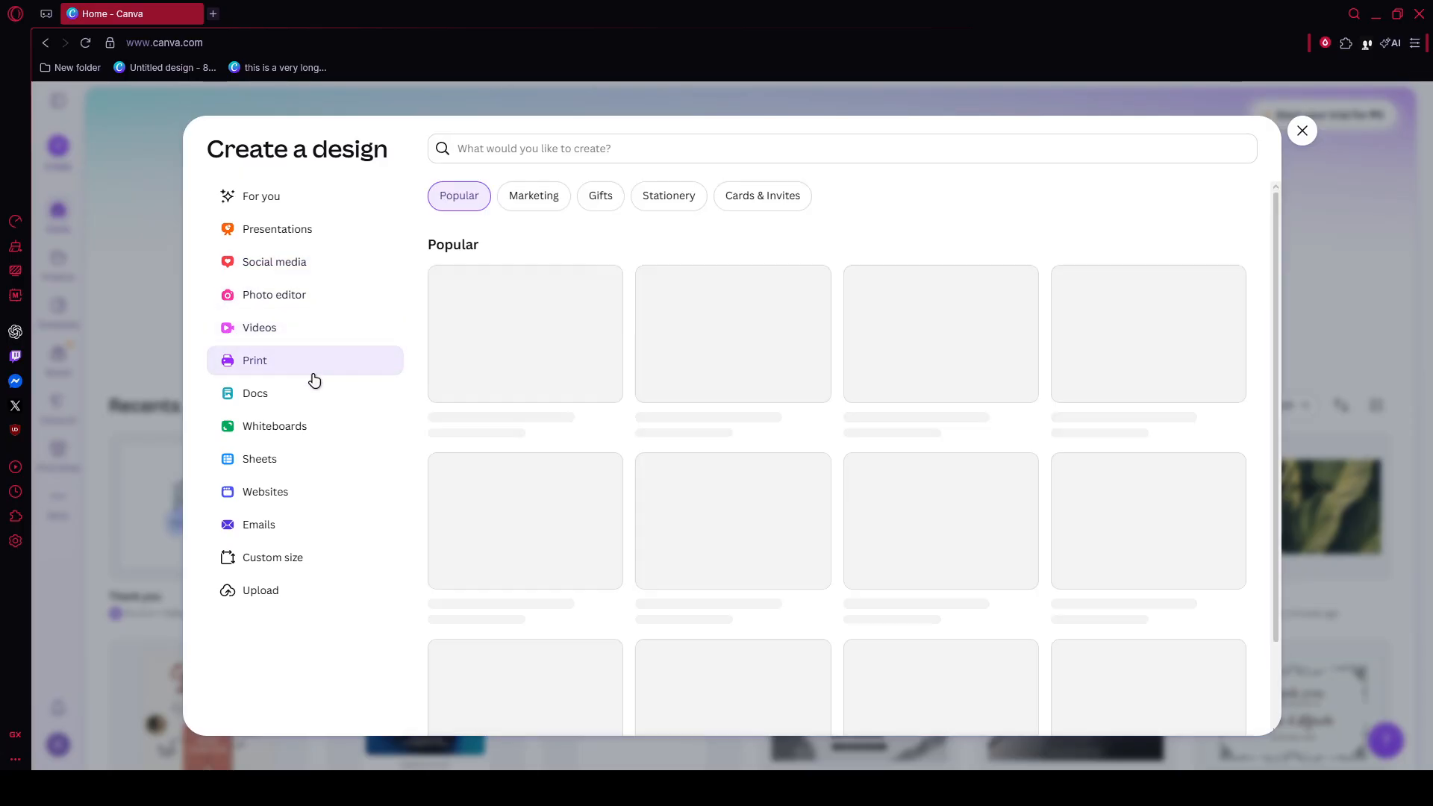
left_click(305, 408)
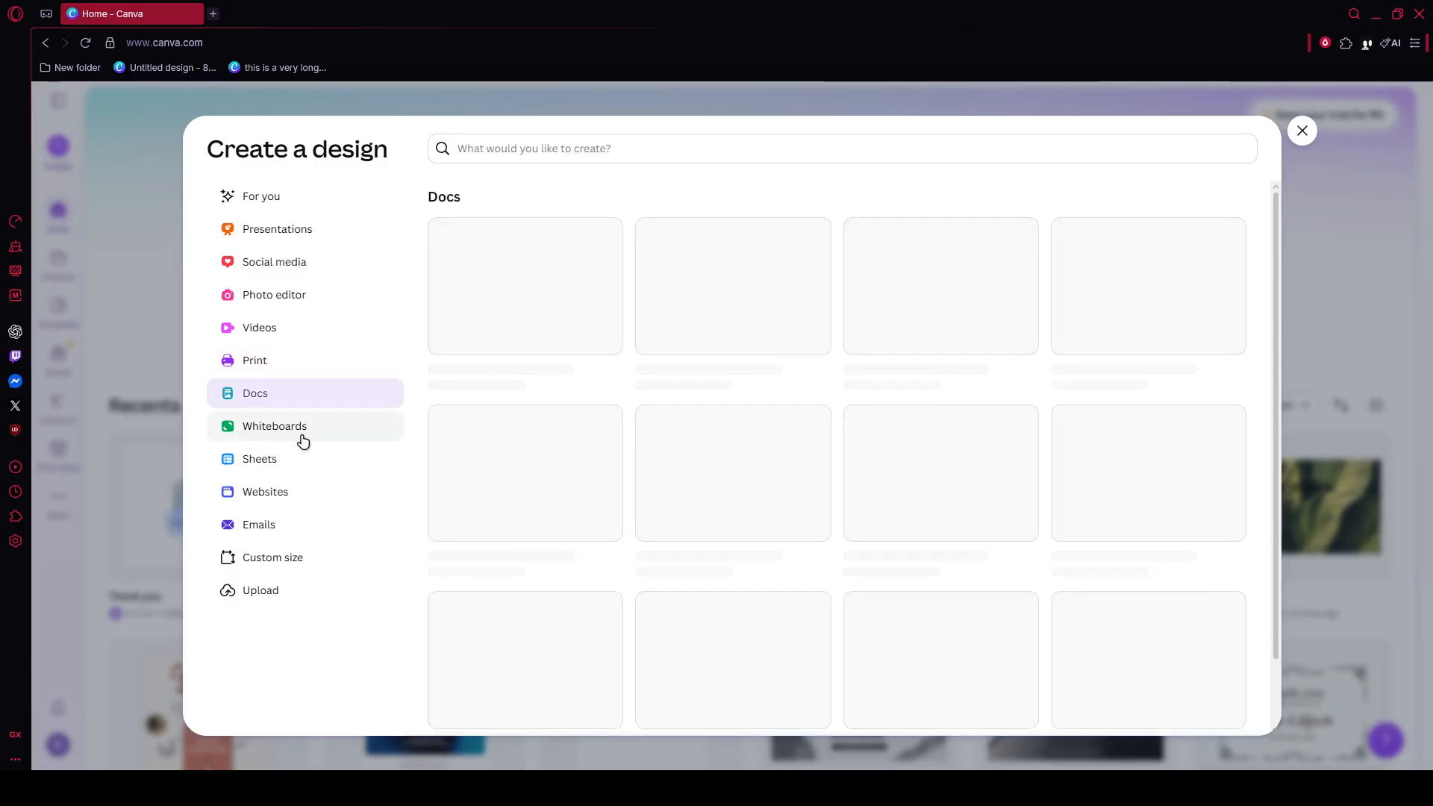
left_click(301, 442)
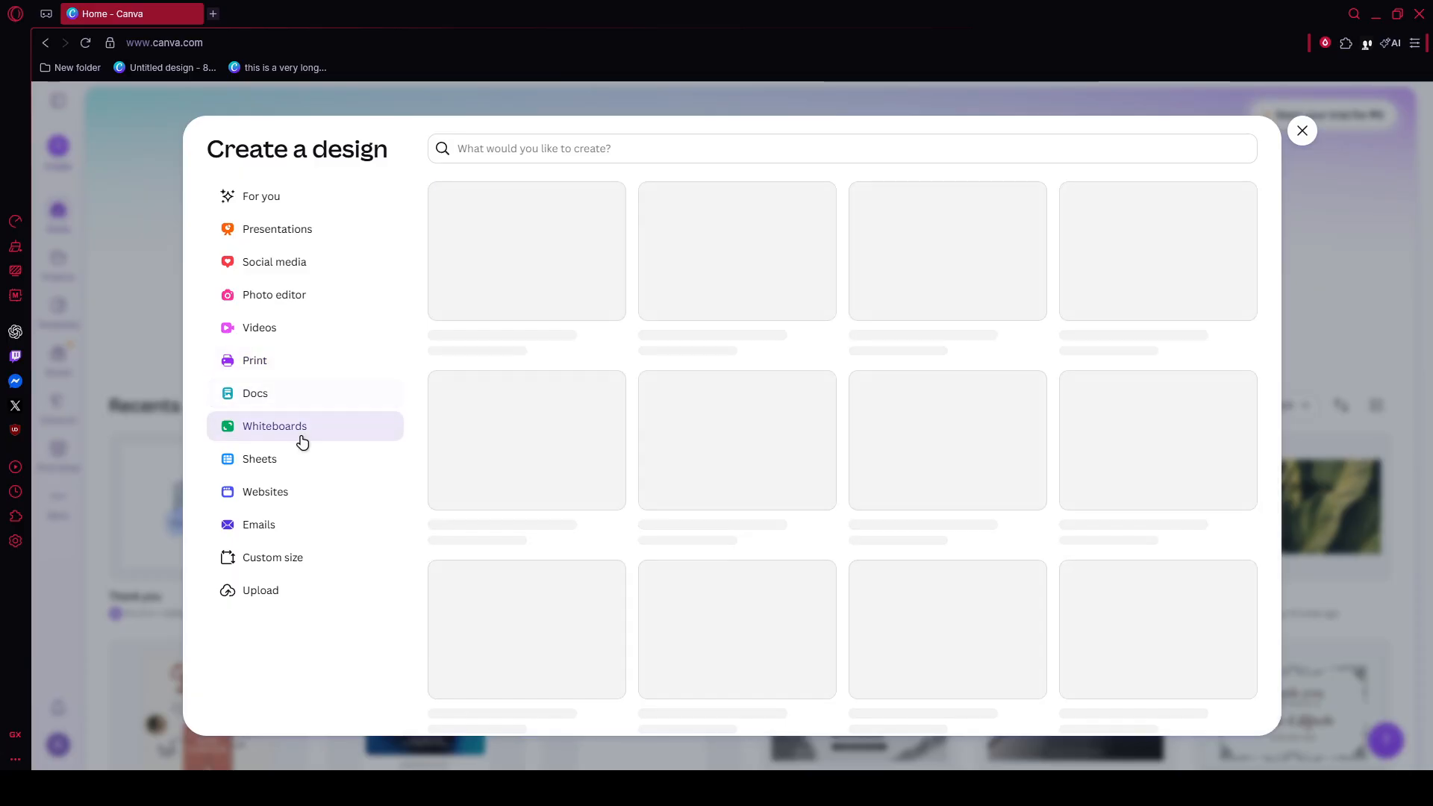
left_click(294, 473)
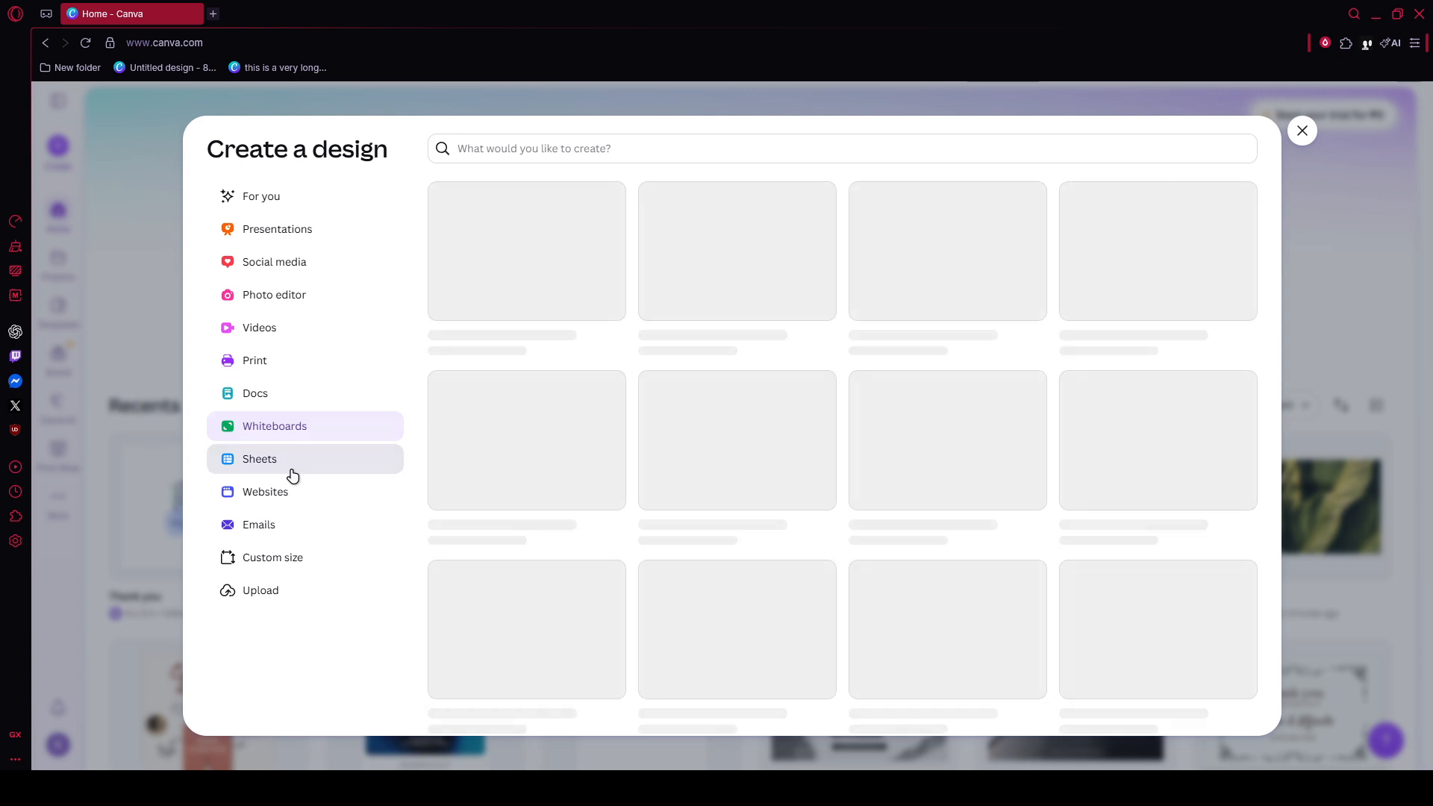
- Create a blank Instagram Story design from the social media design types
left_click(296, 272)
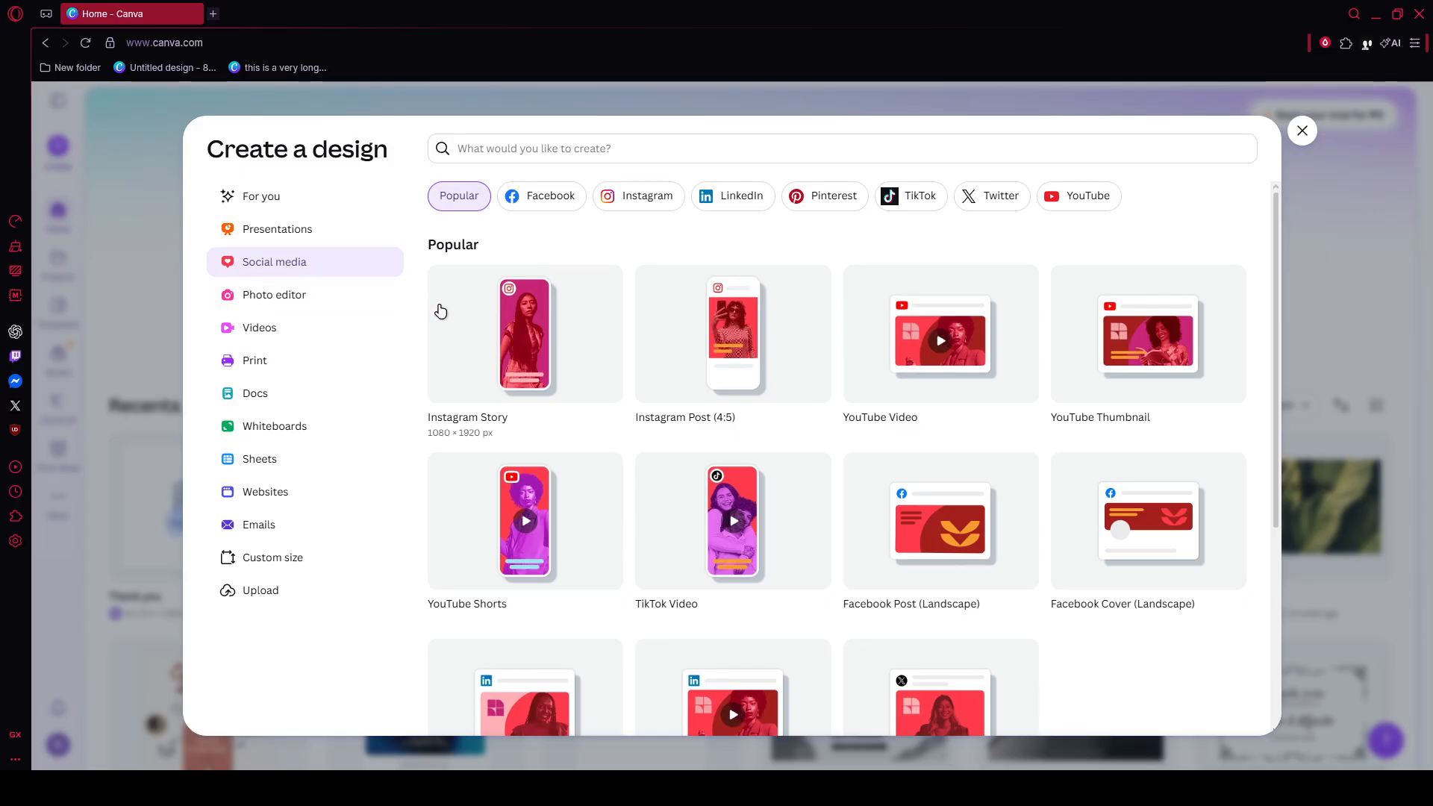
left_click(507, 324)
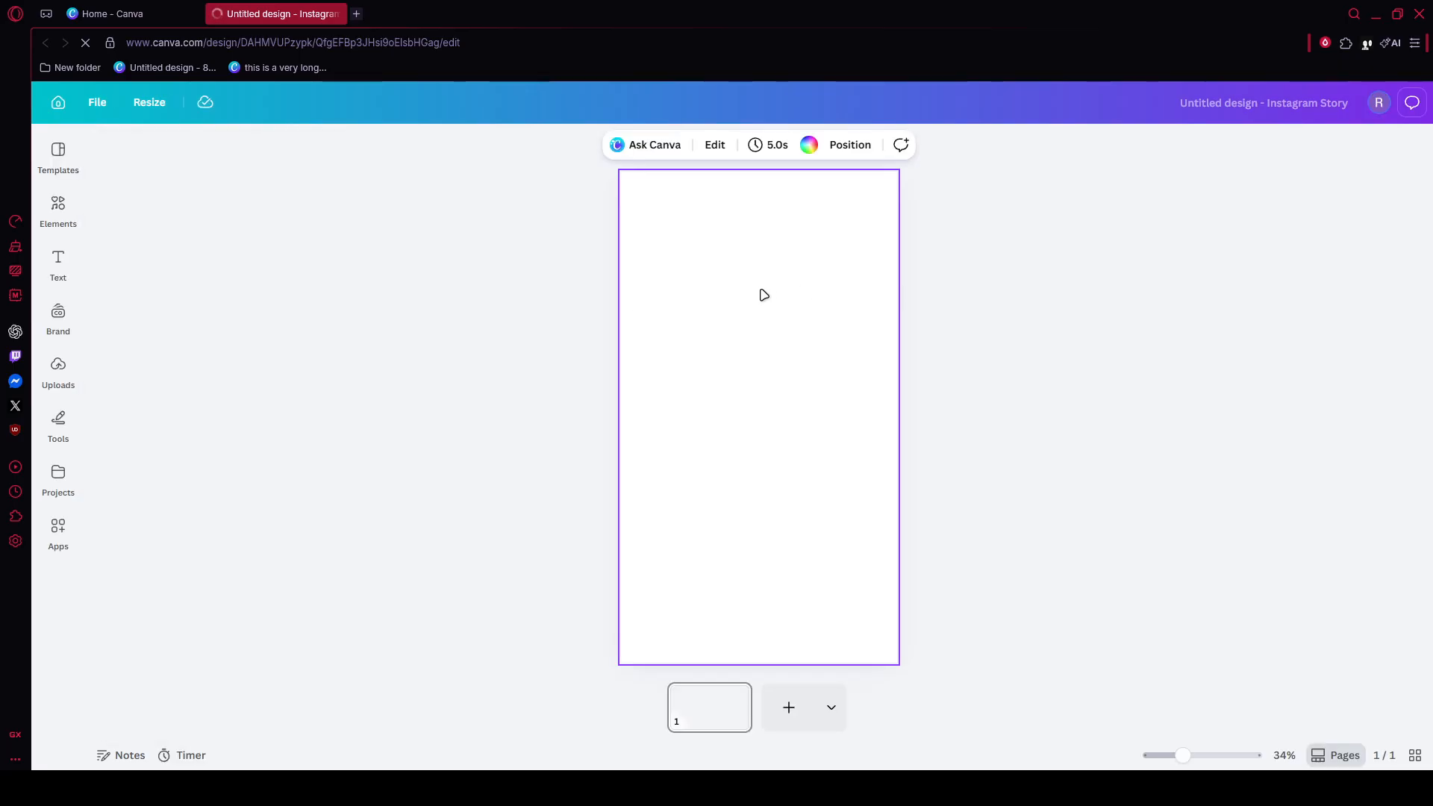
left_click(824, 150)
left_click(811, 146)
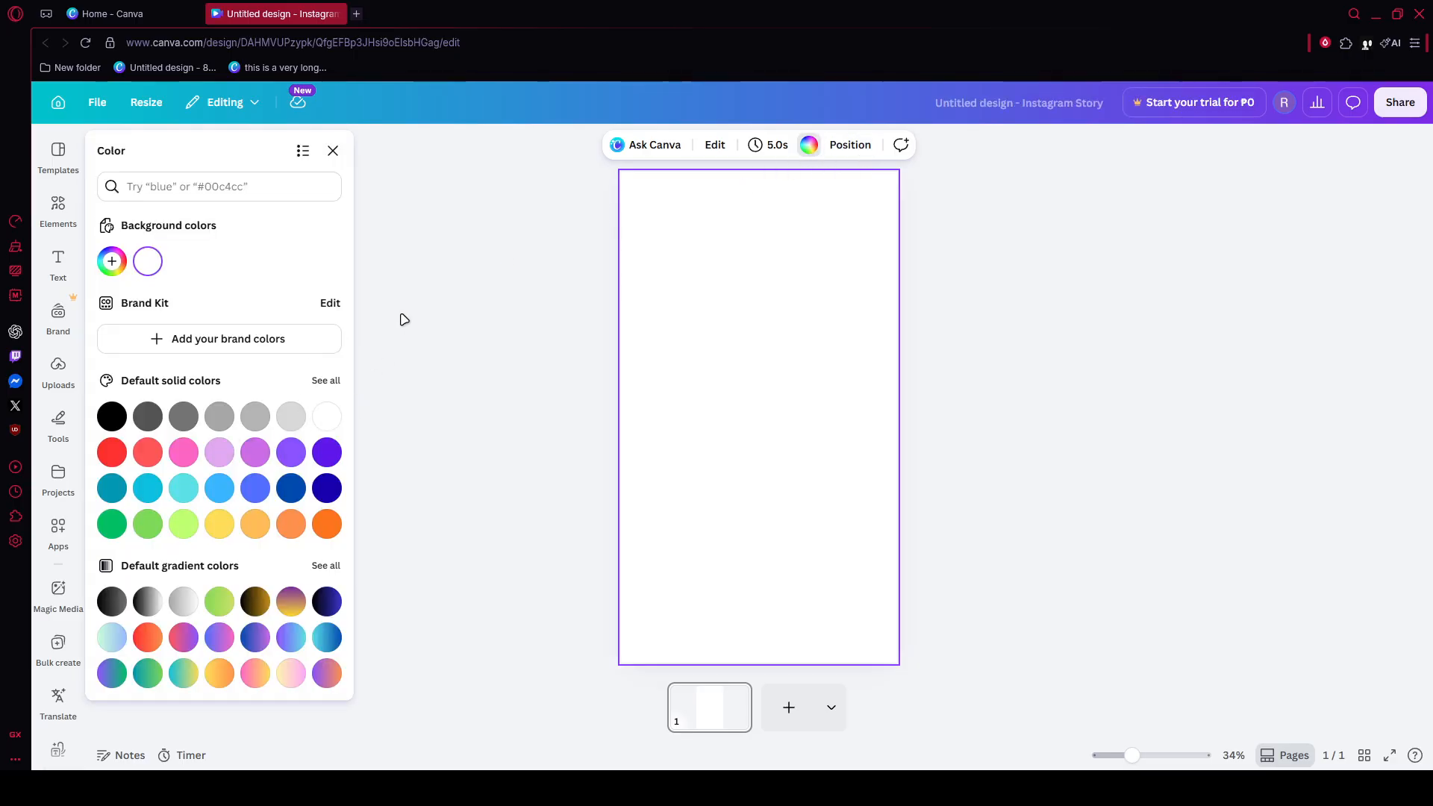
left_click(333, 150)
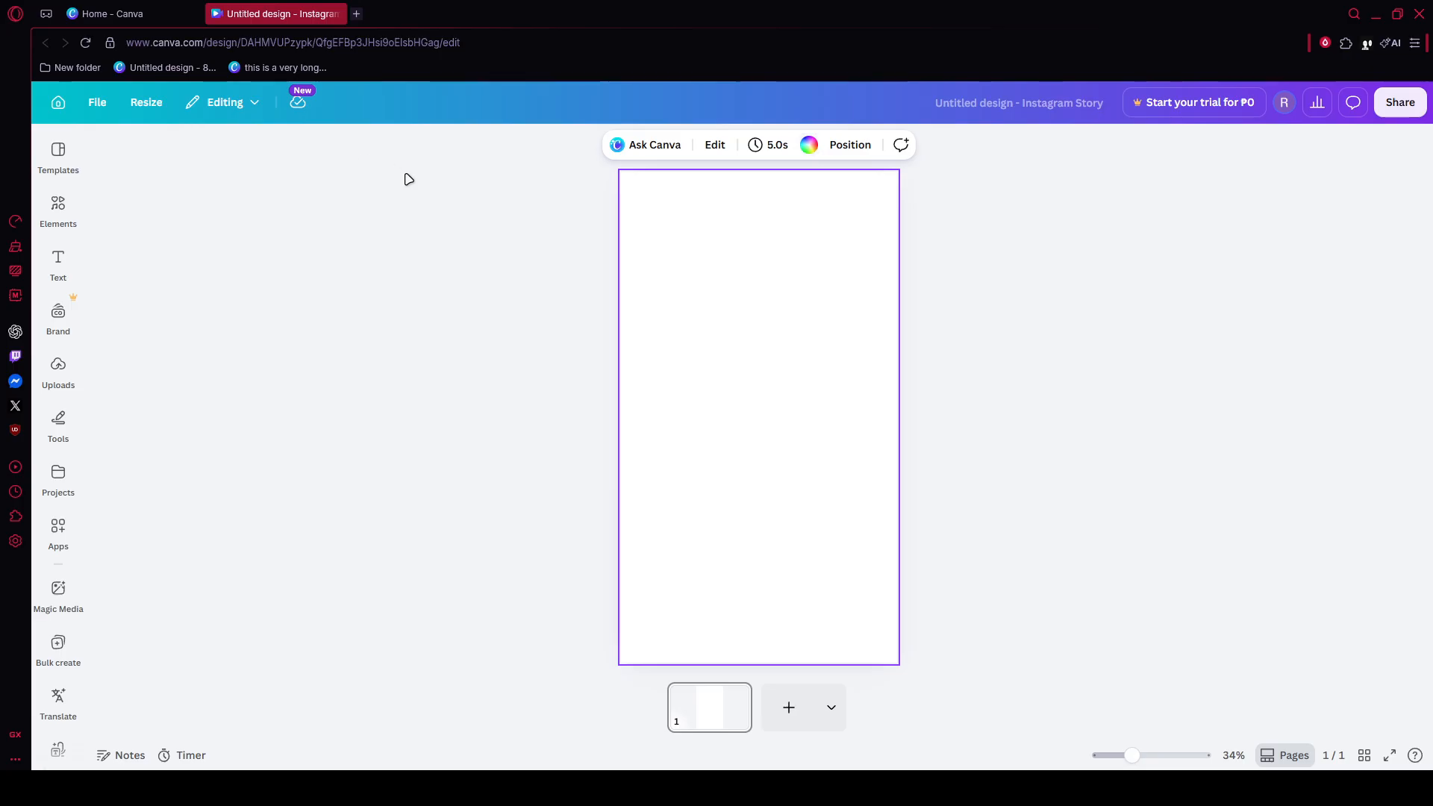
- Apply the "Yellow and White Playful Life Collage Your Story" template to the blank page
left_click(58, 155)
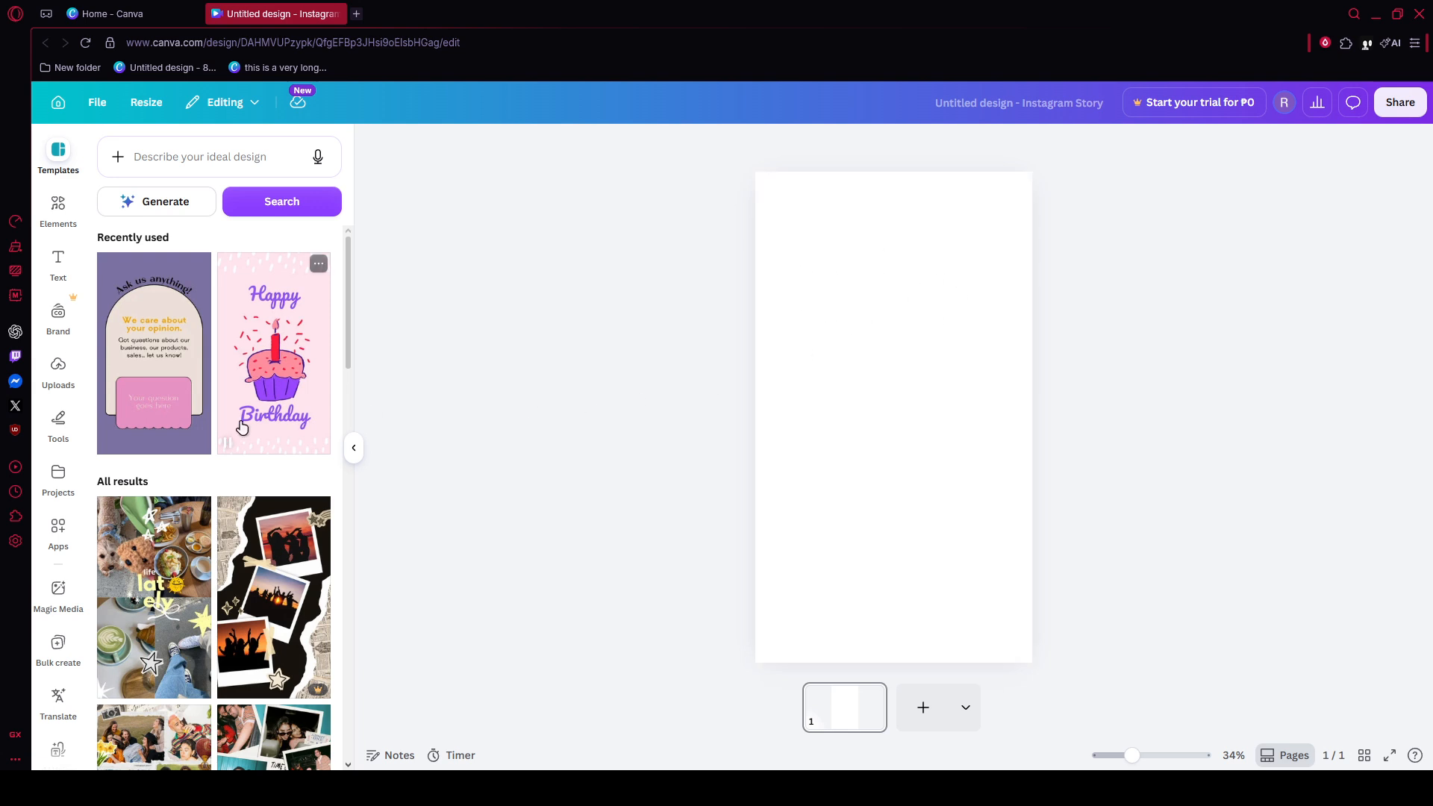
scroll(185, 427, "down", 2)
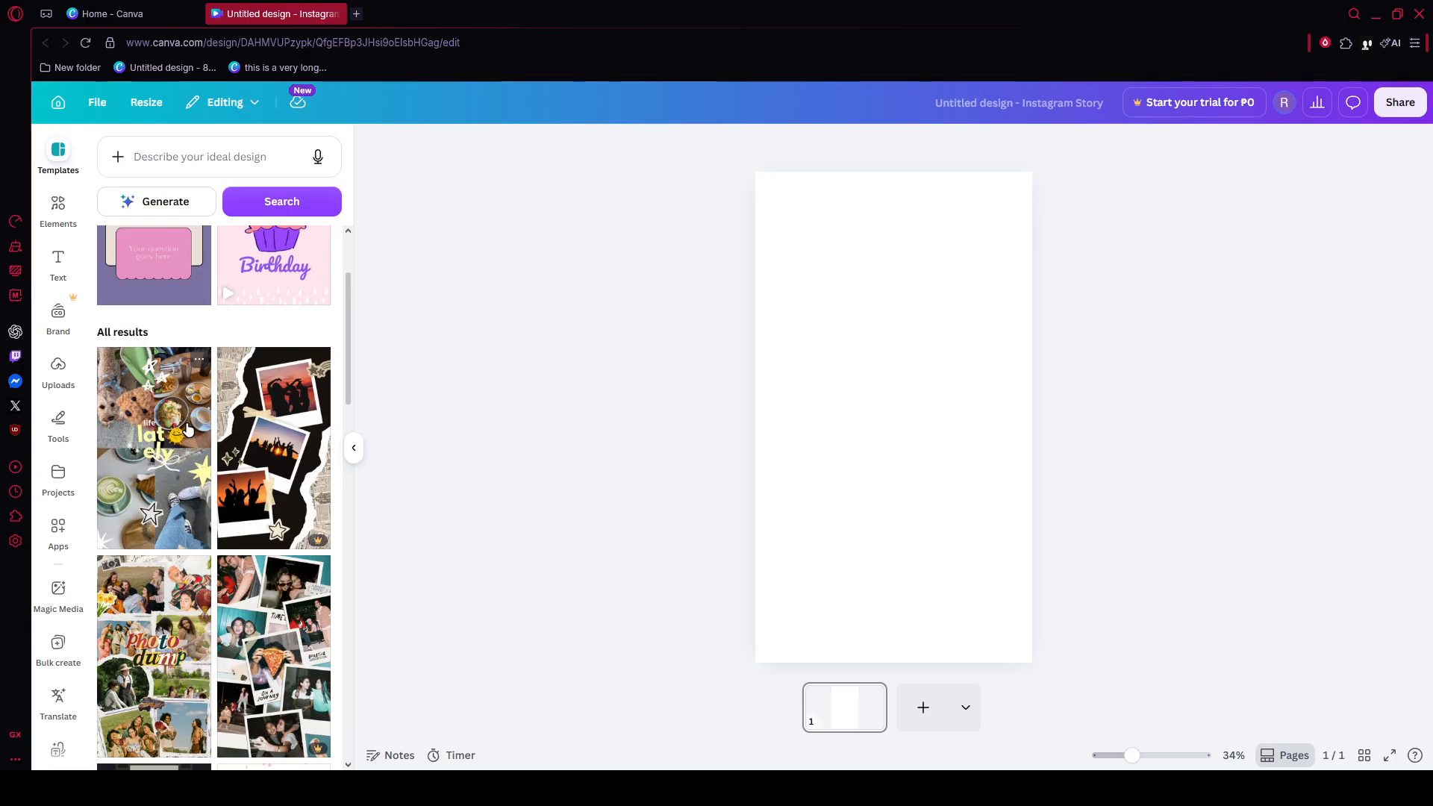
left_click(187, 429)
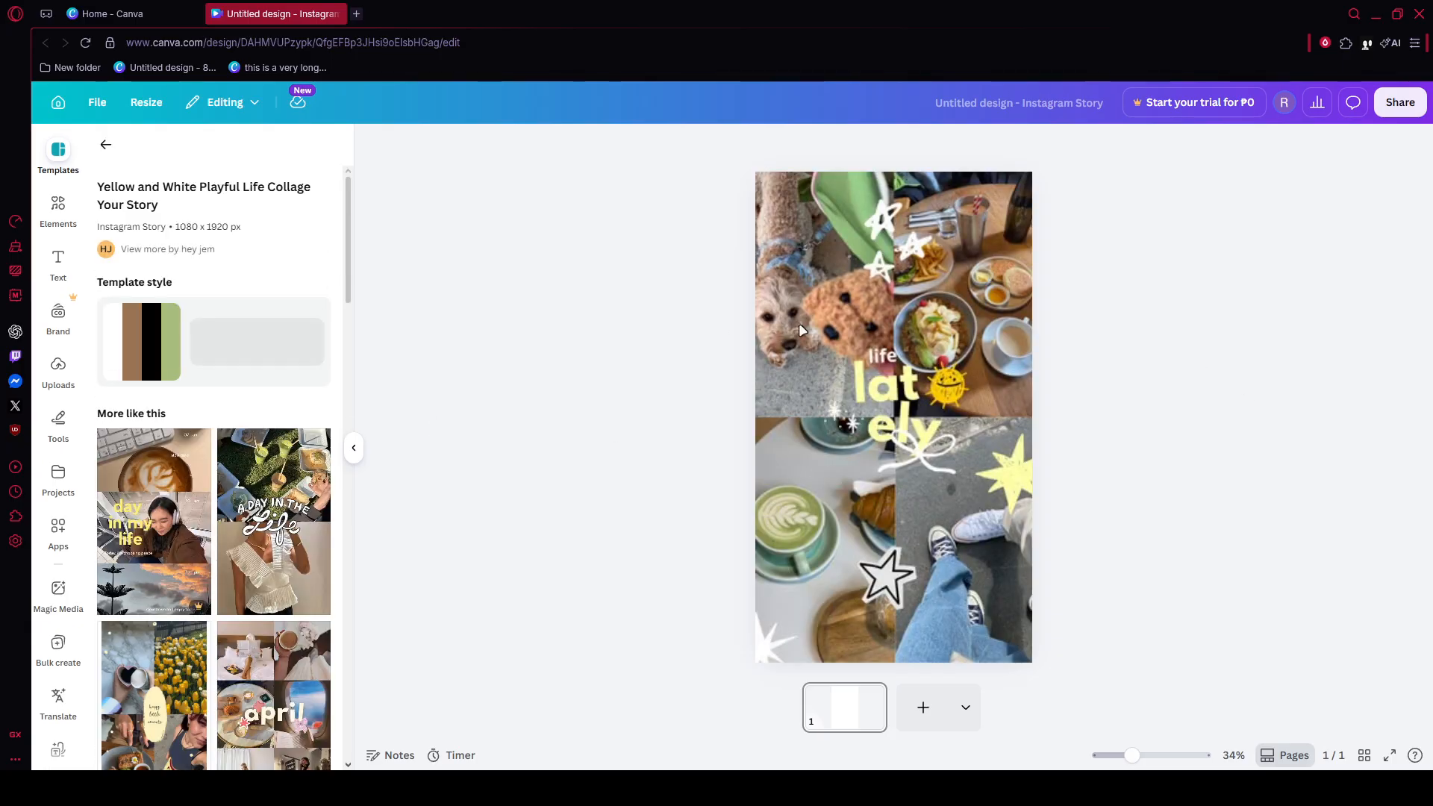
- Examine the Graphics category of the elements library, including its search suggestions and its animation, social media and icon collections
left_click(62, 214)
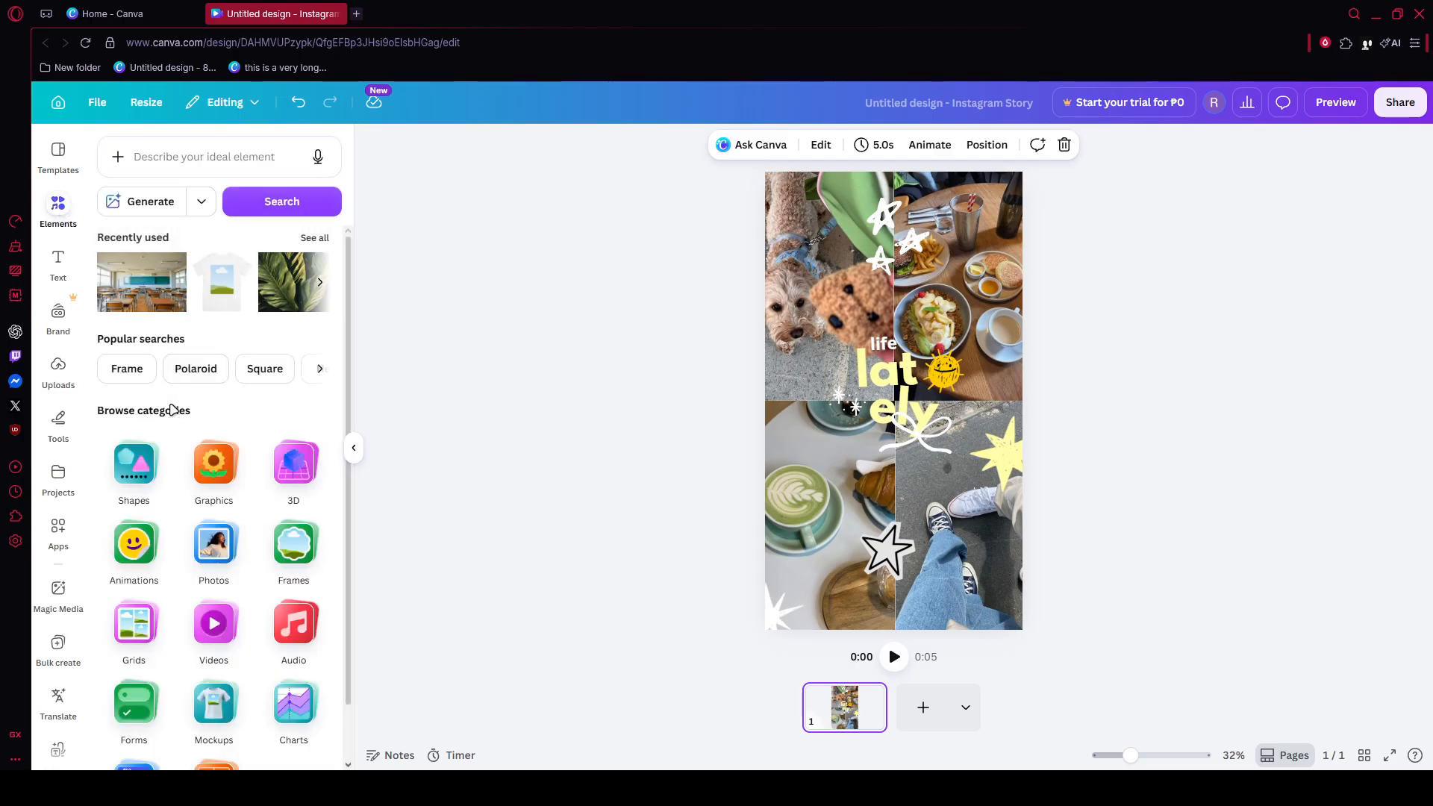
left_click(218, 560)
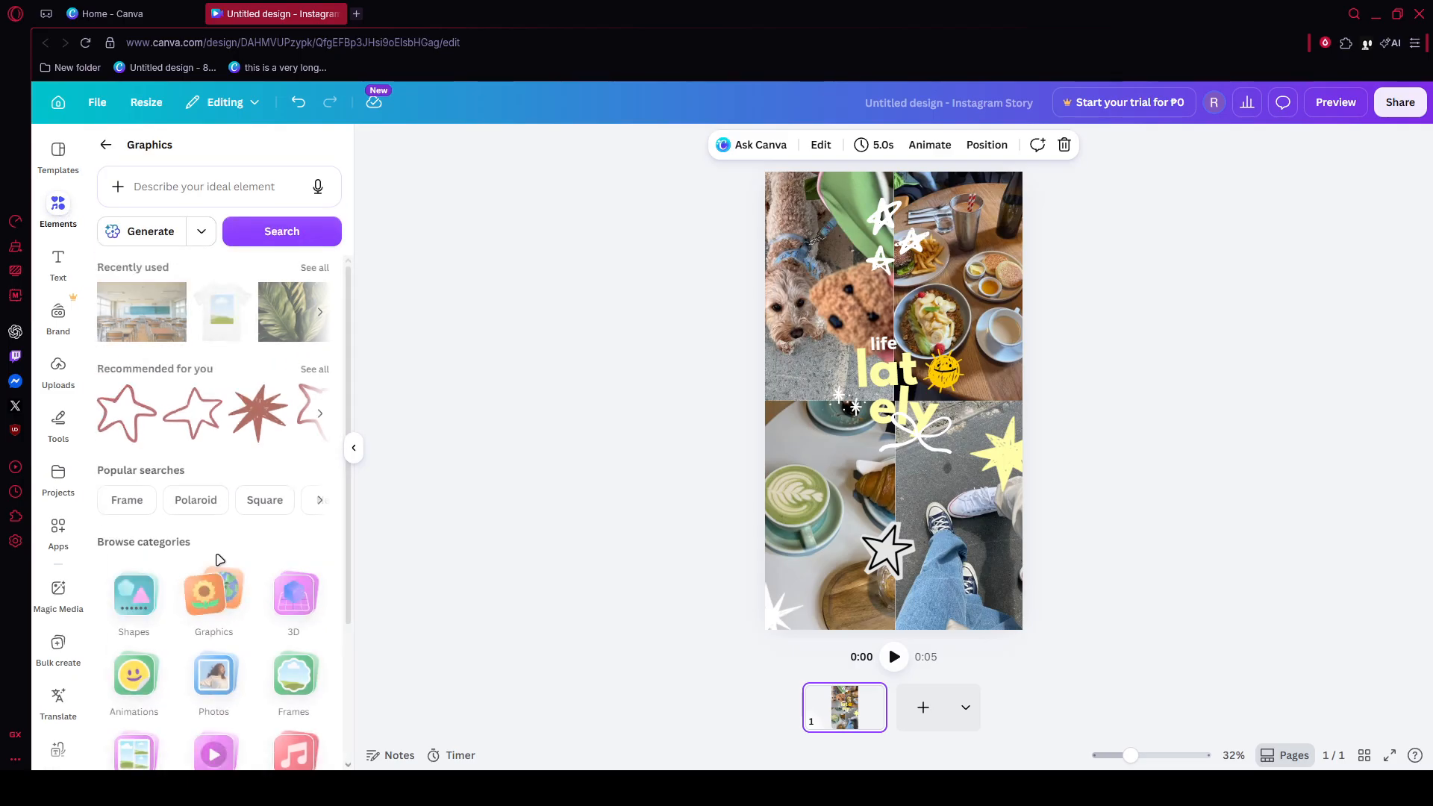
left_click(246, 186)
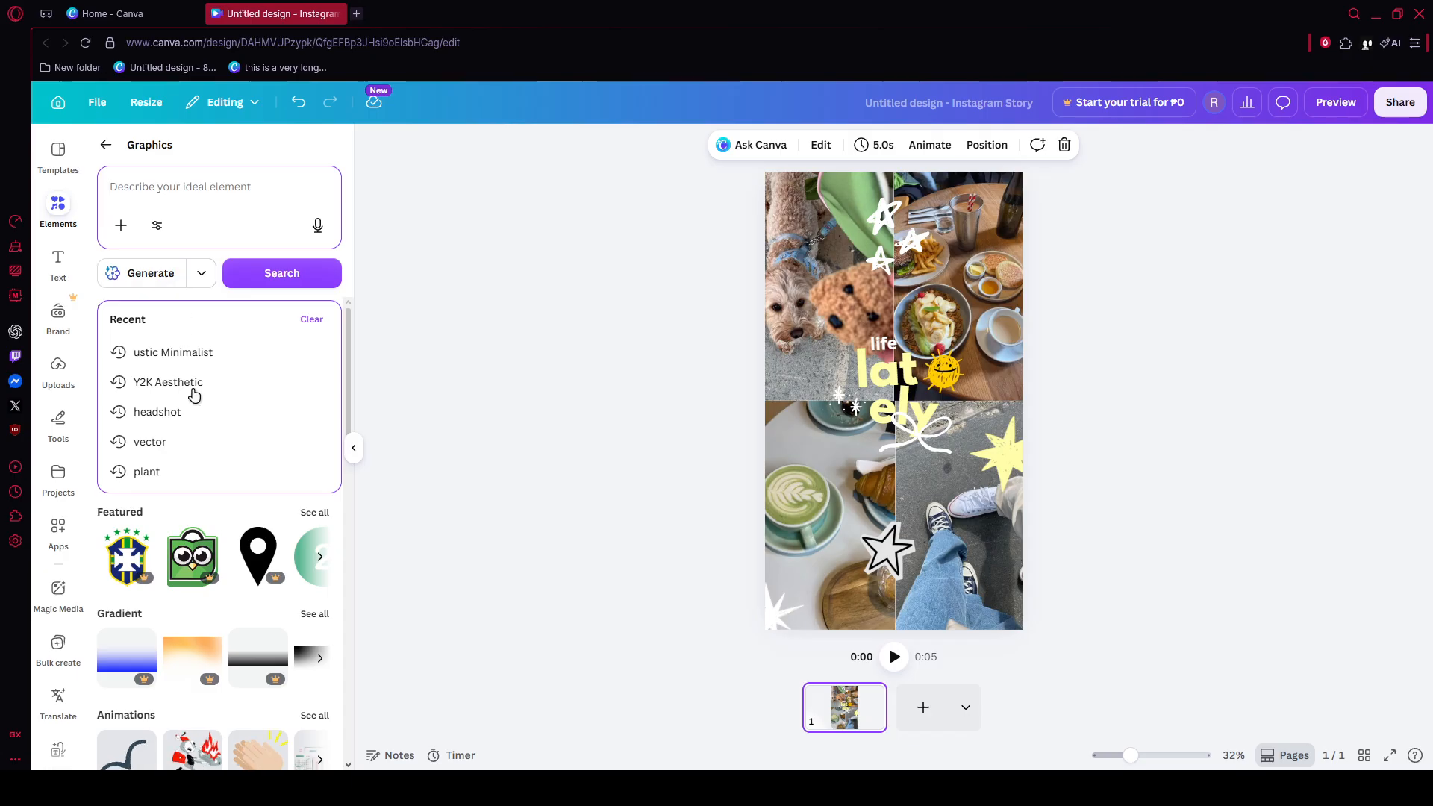
scroll(199, 571, "down", 2)
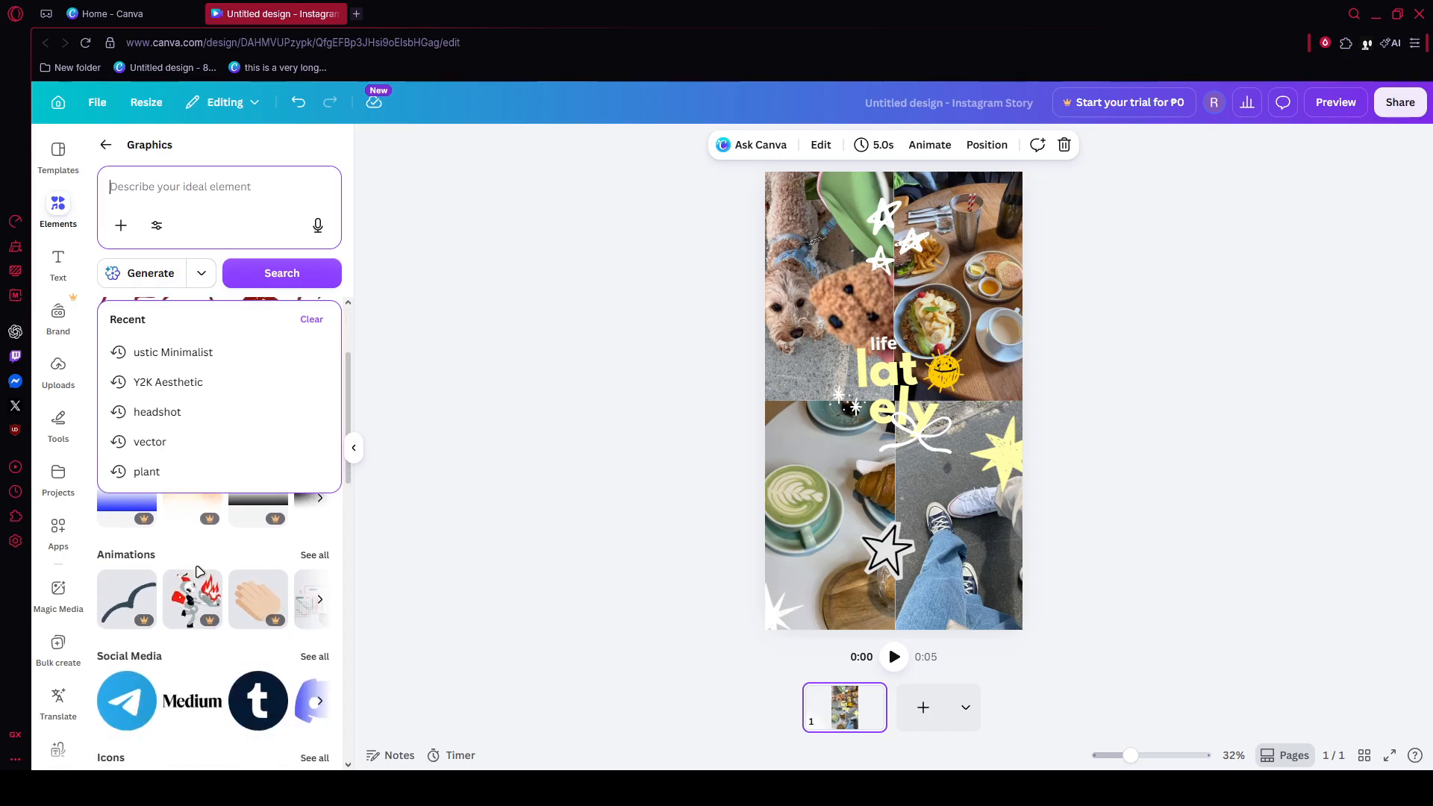
scroll(199, 571, "down", 1)
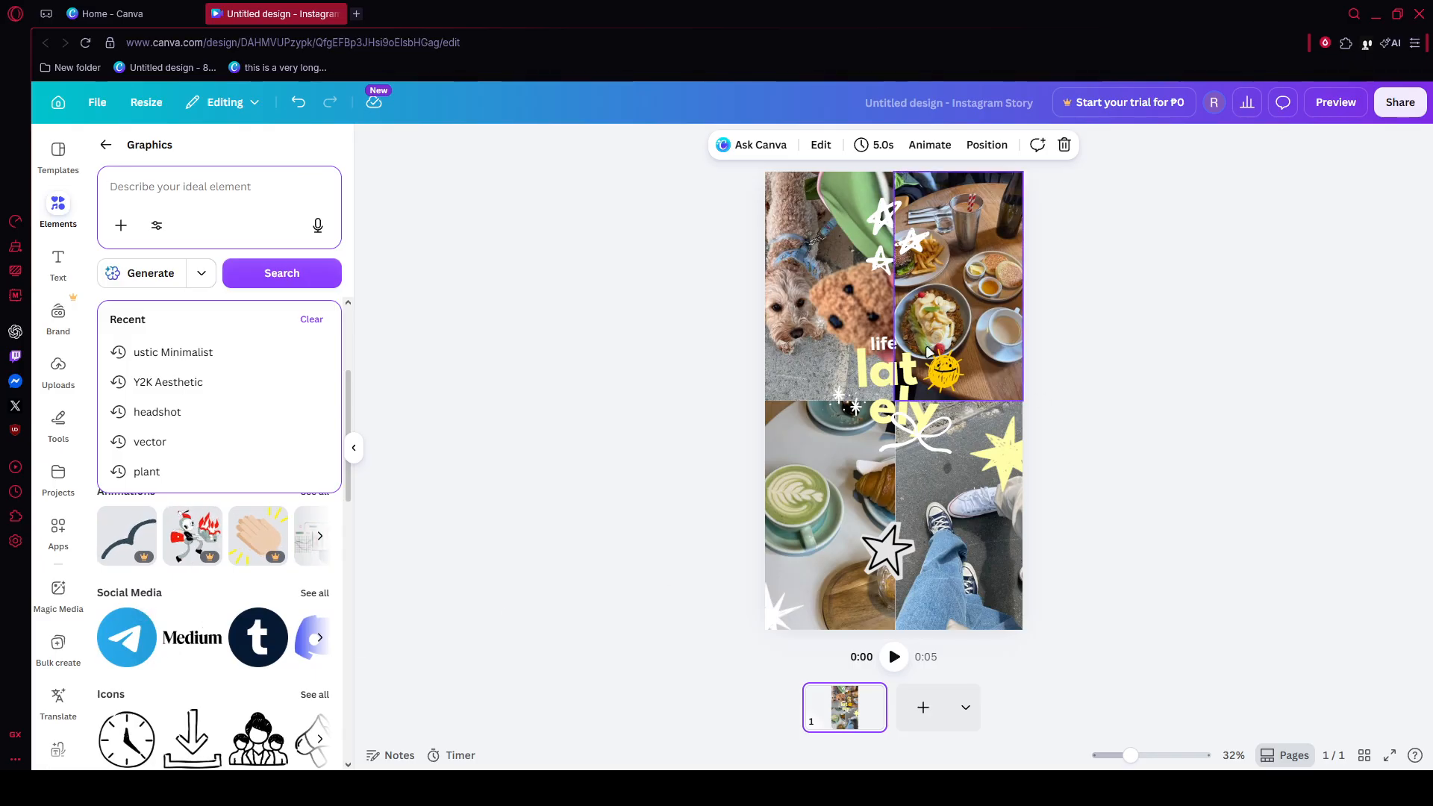
left_click(105, 144)
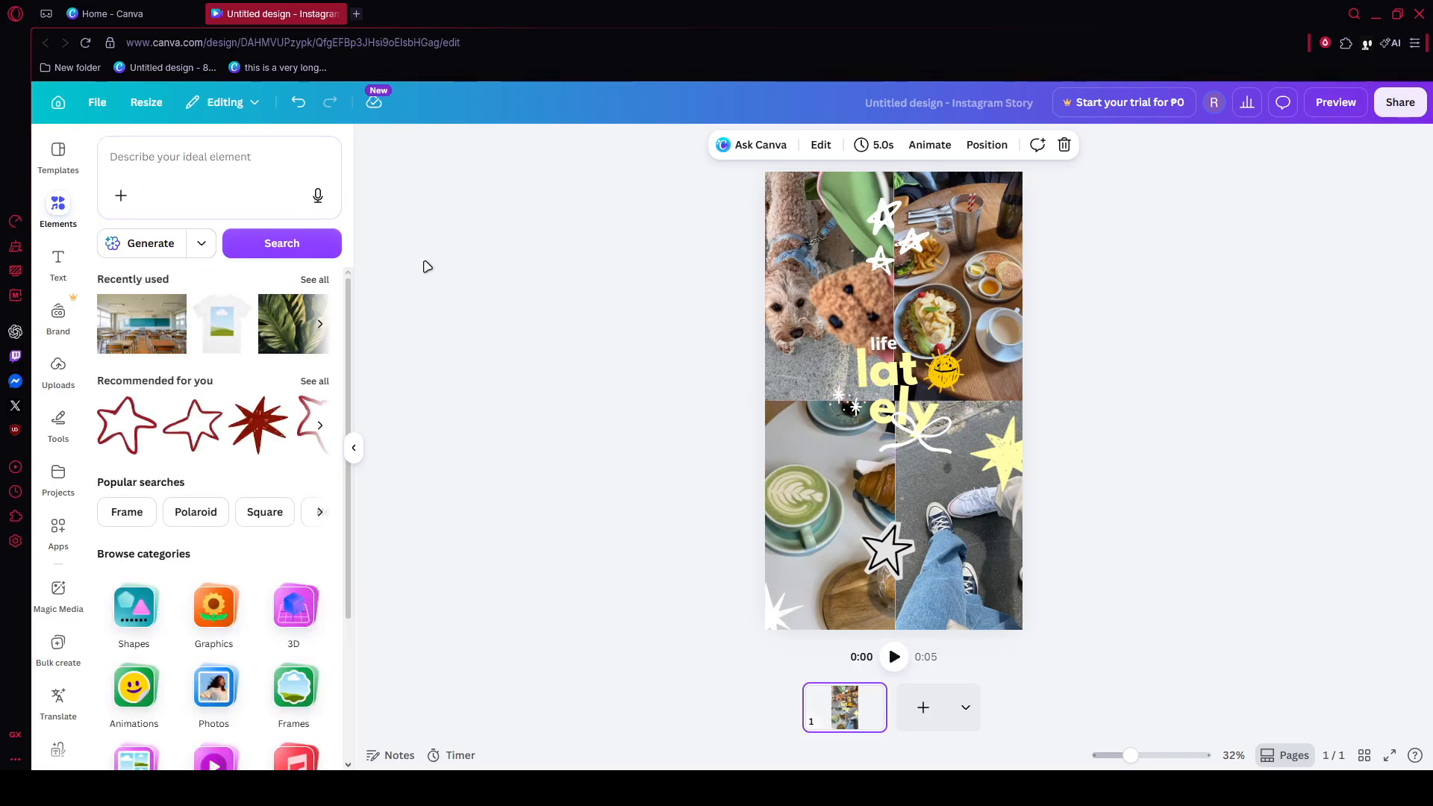
left_click(354, 448)
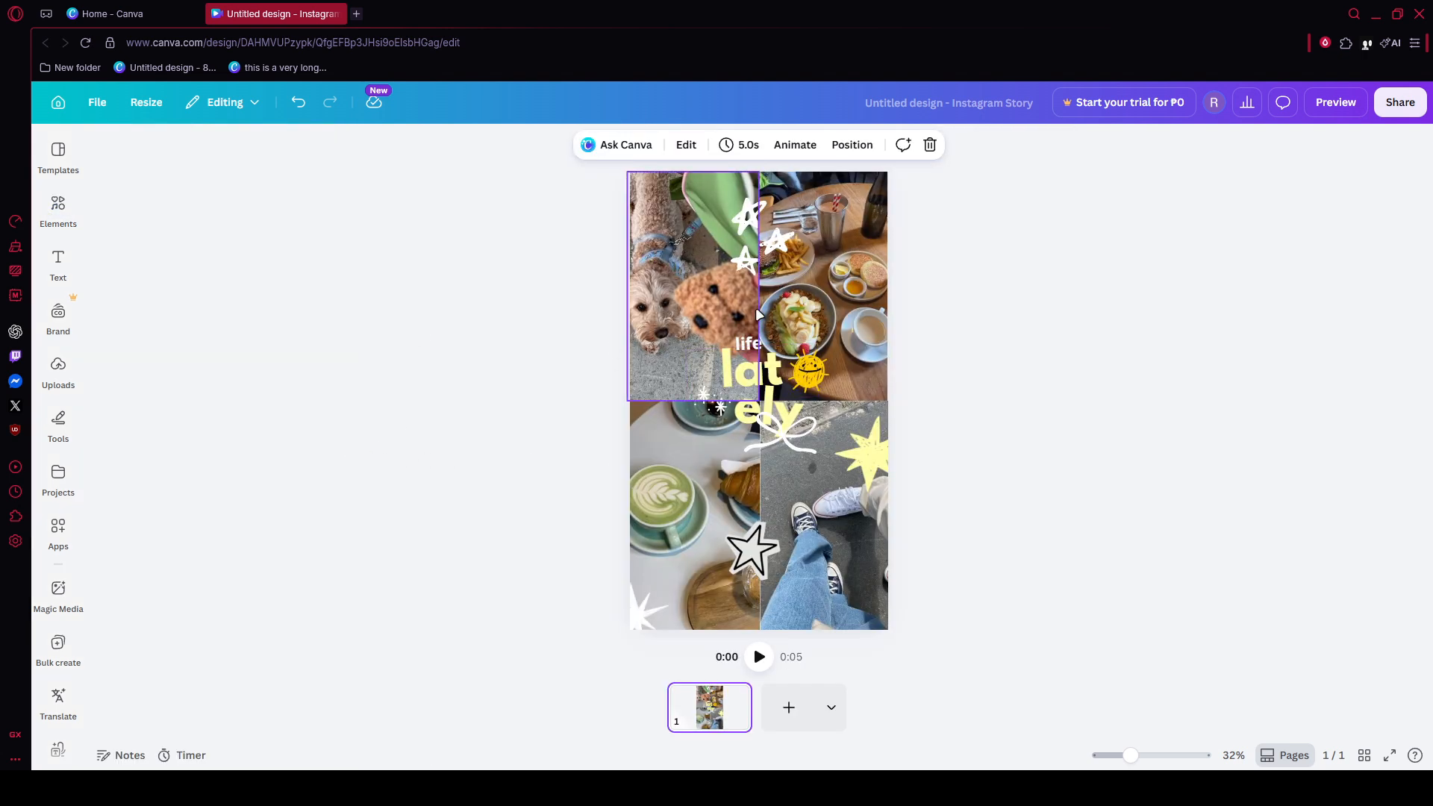
- Add a default text box to the page and delete it again
left_click(58, 262)
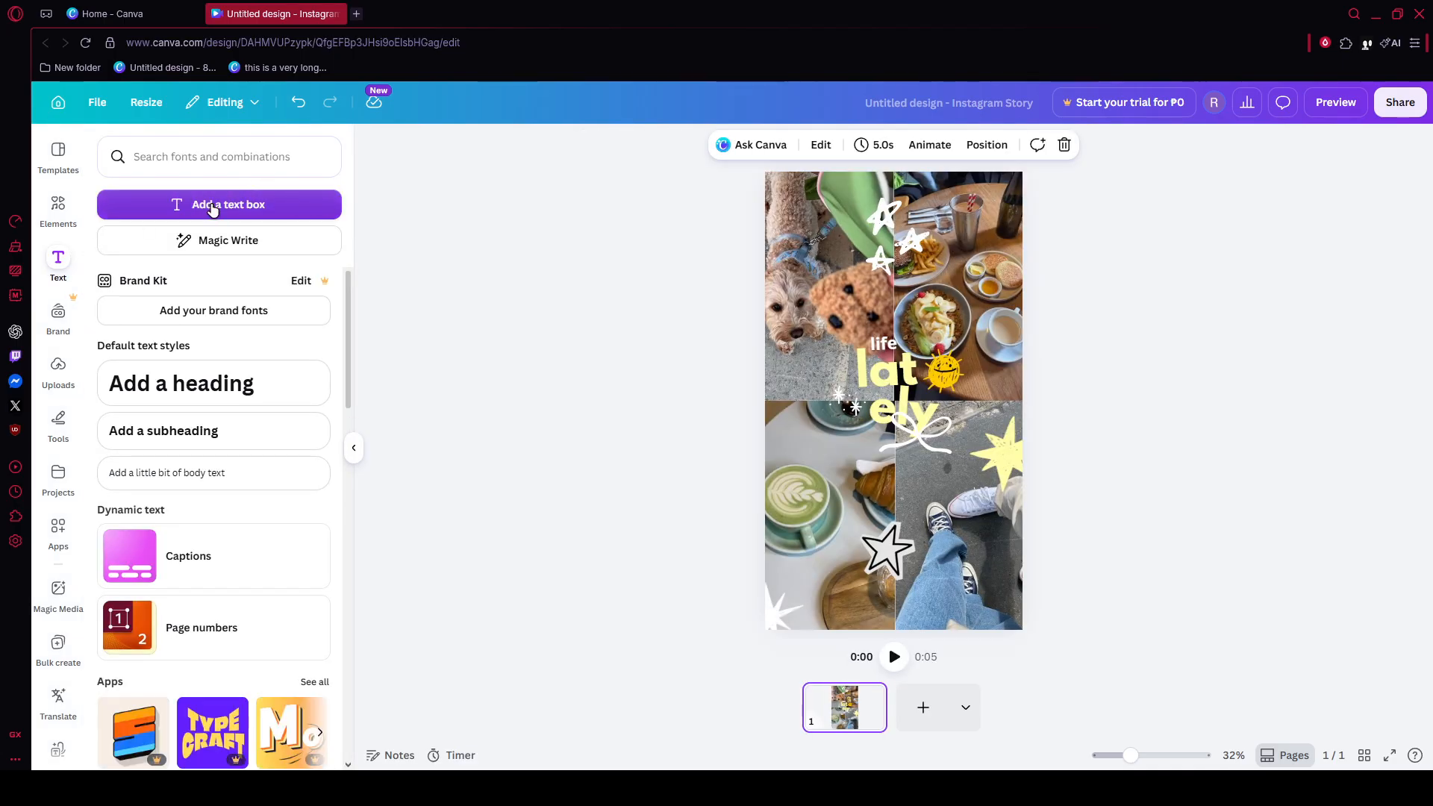
left_click(282, 206)
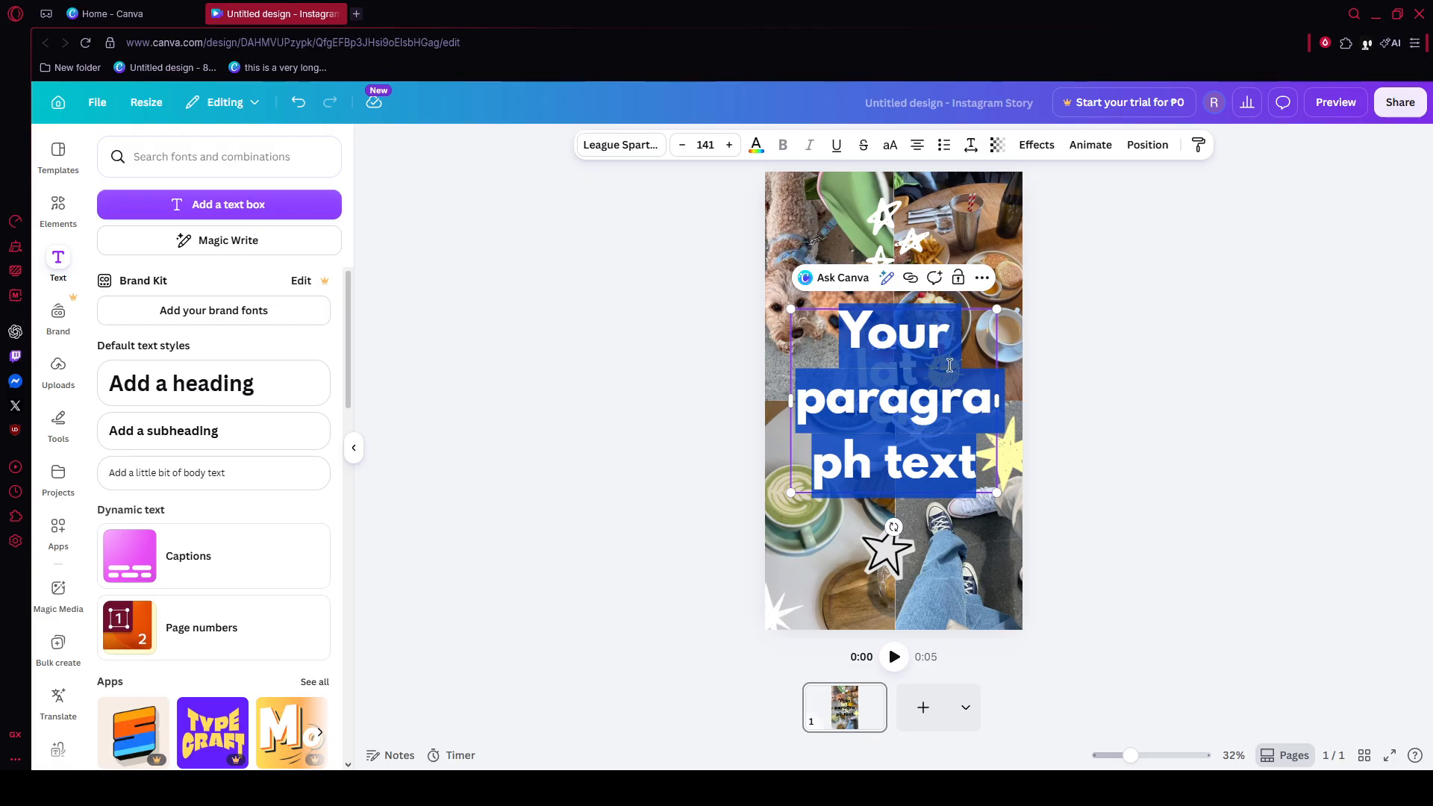
key("Escape")
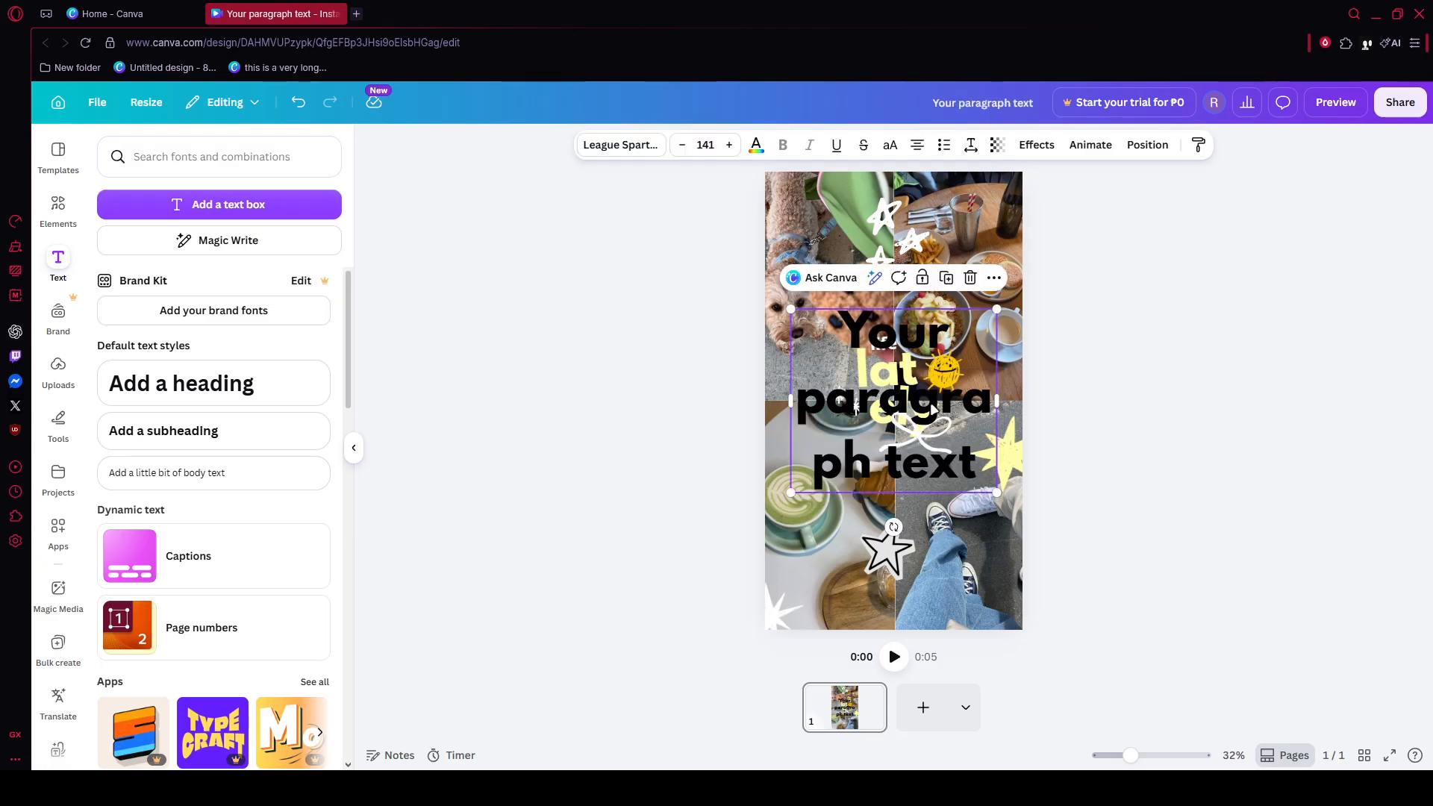
key("Delete")
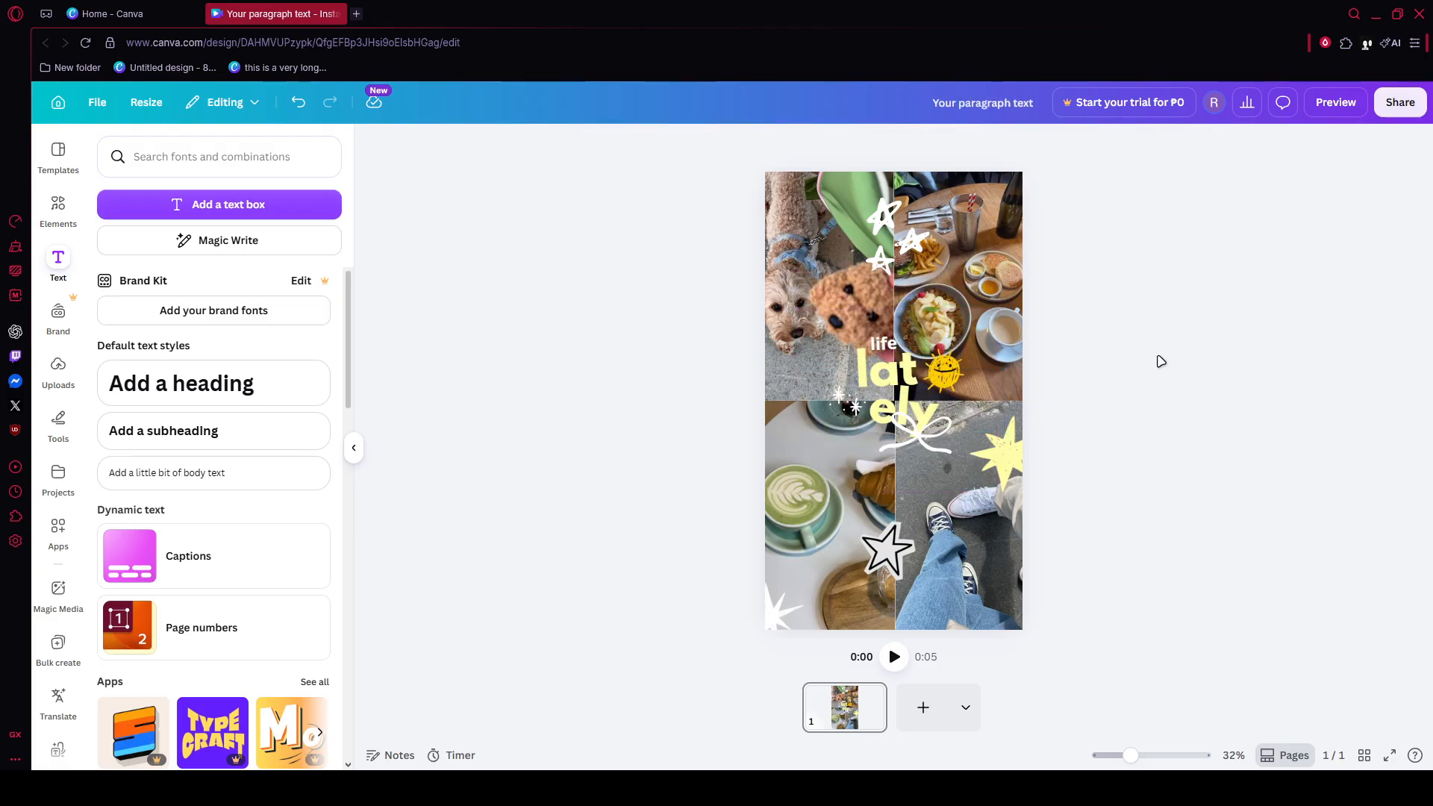
- Select the yellow "lat" text on the collage and examine its text effect options
left_click(898, 363)
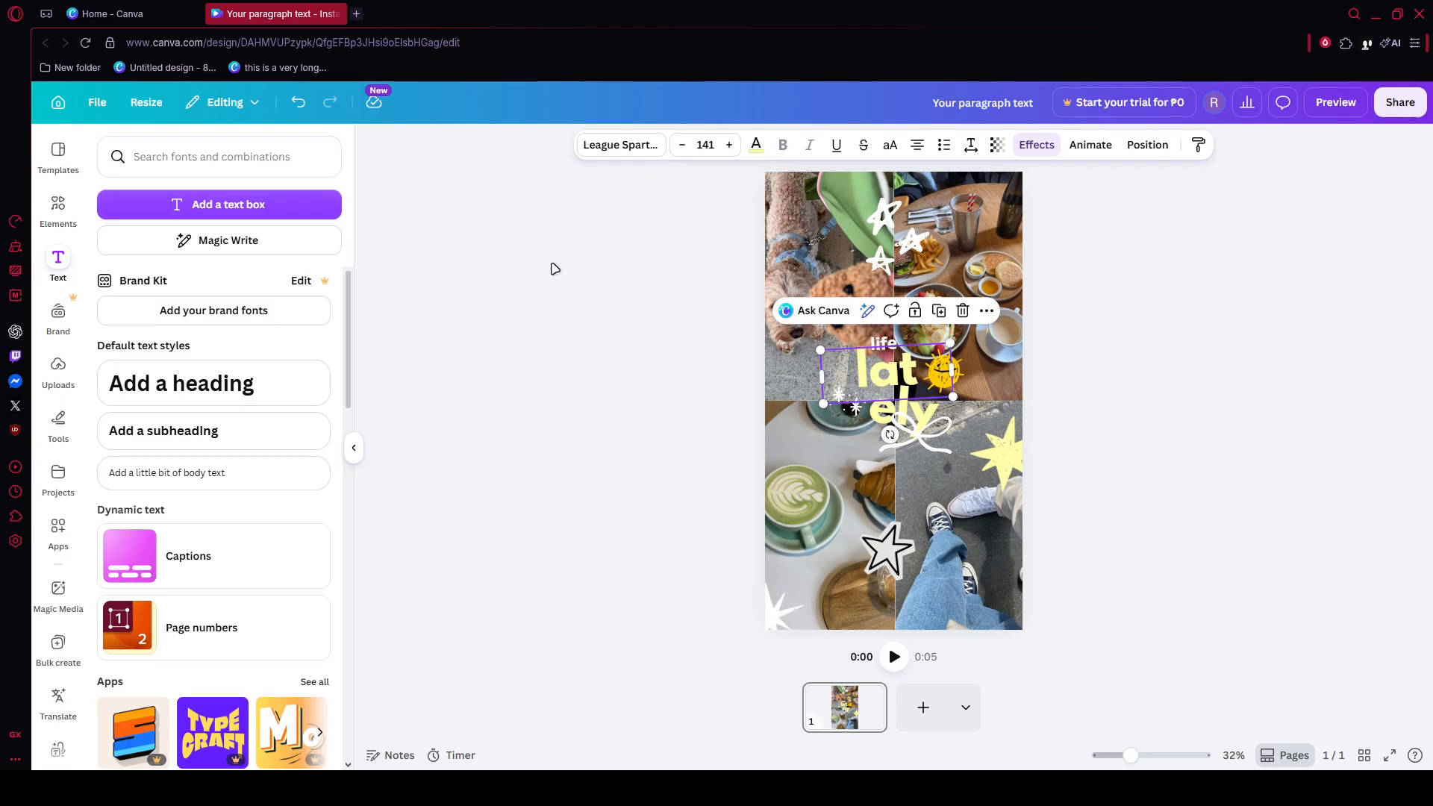
left_click(353, 447)
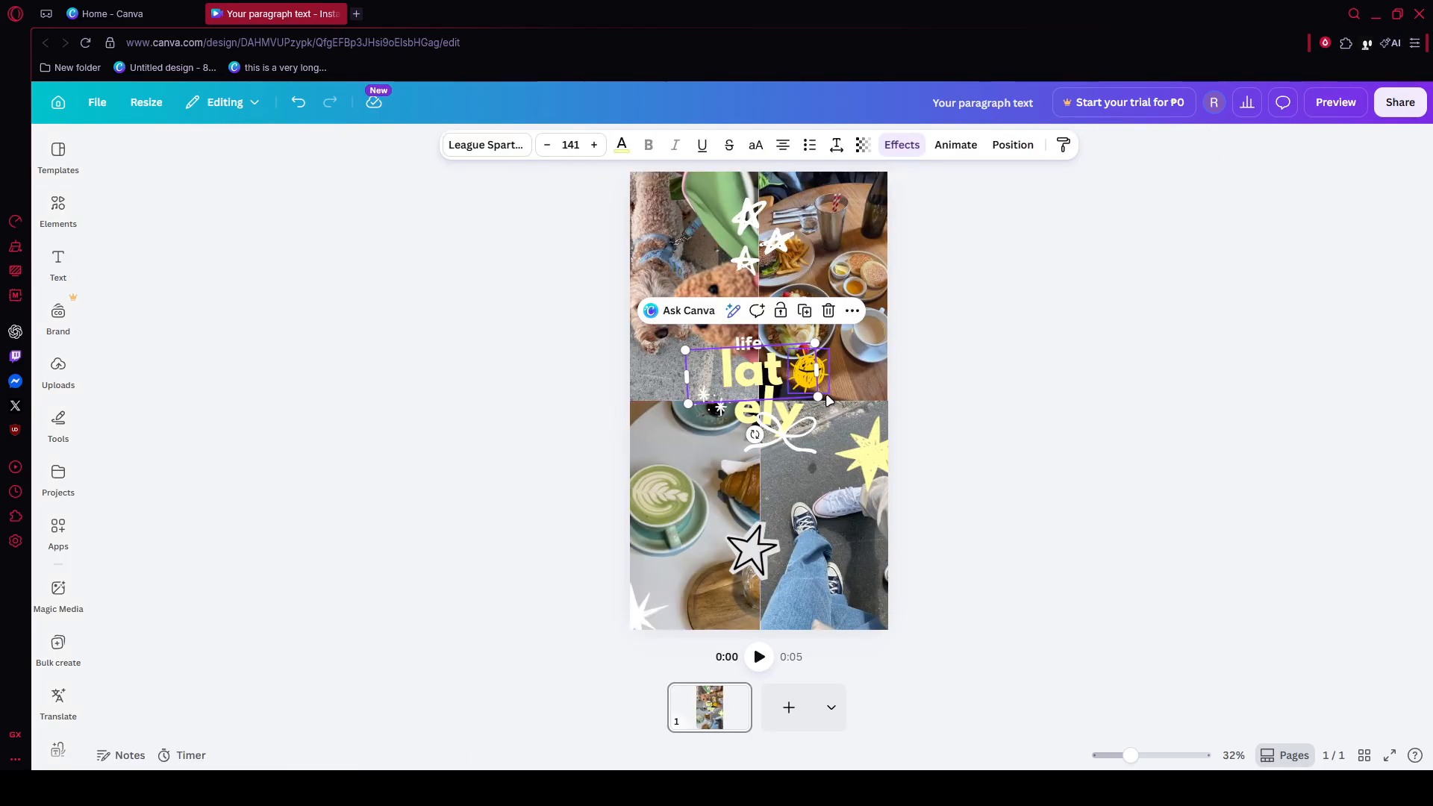
scroll(979, 407, "up", 1)
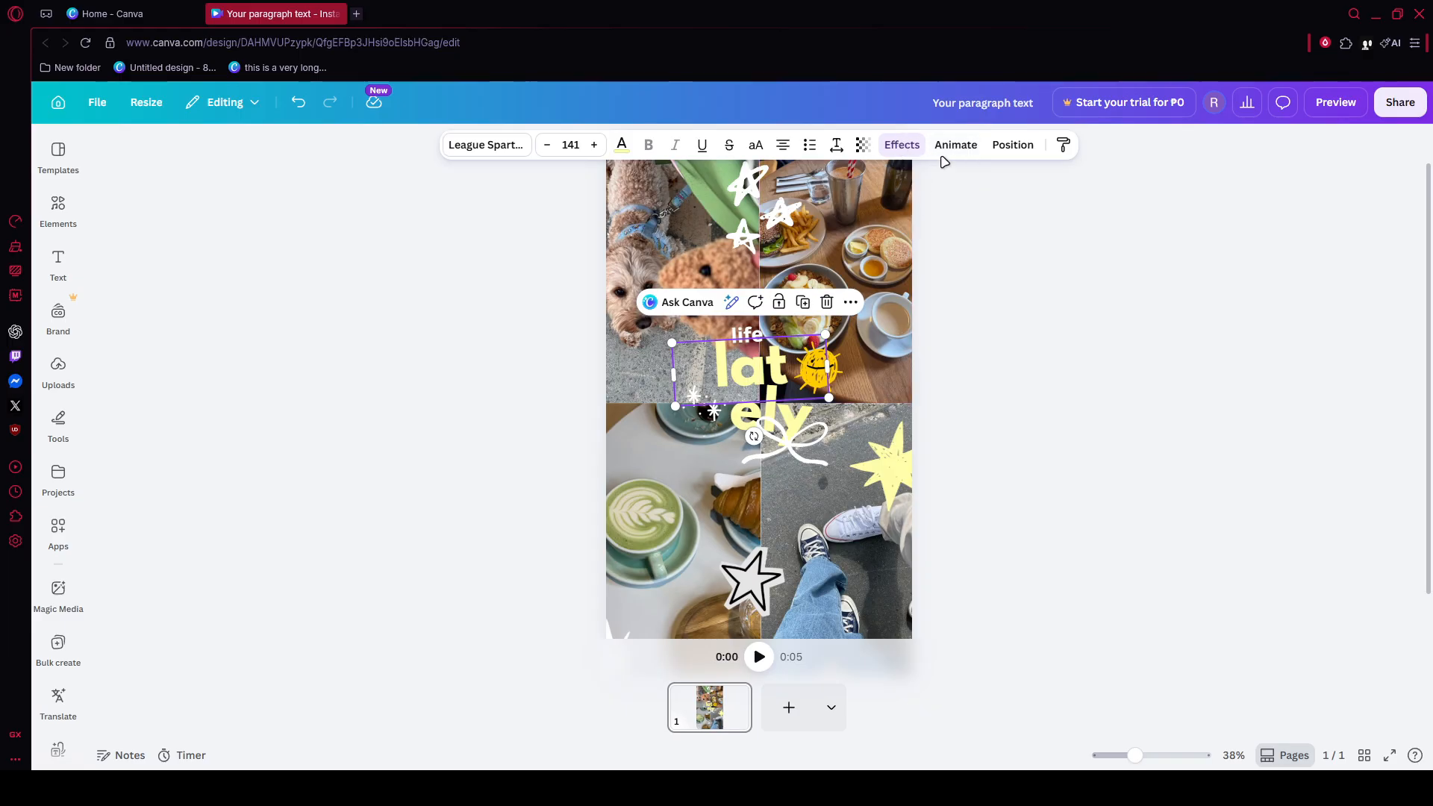
left_click(905, 147)
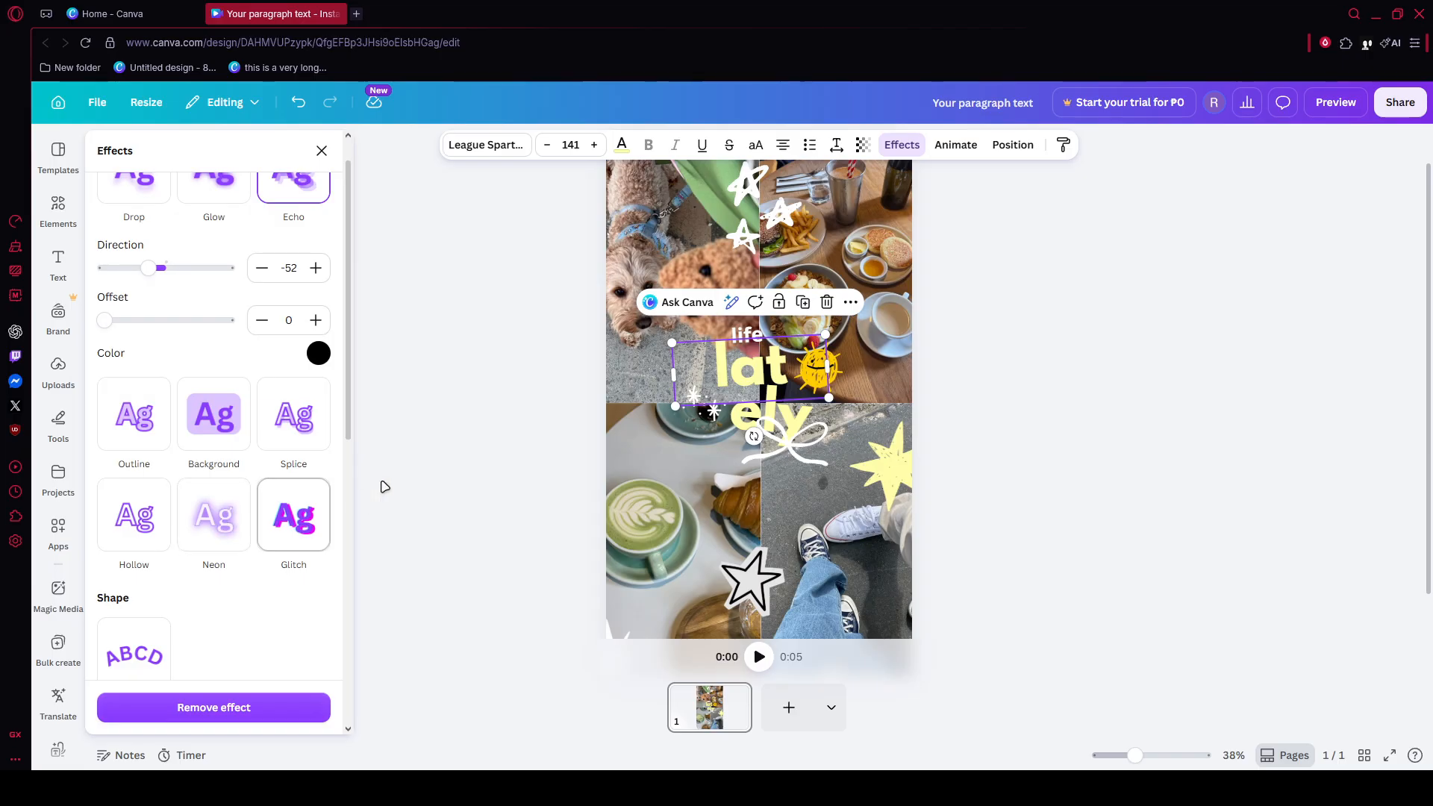
left_click(448, 437)
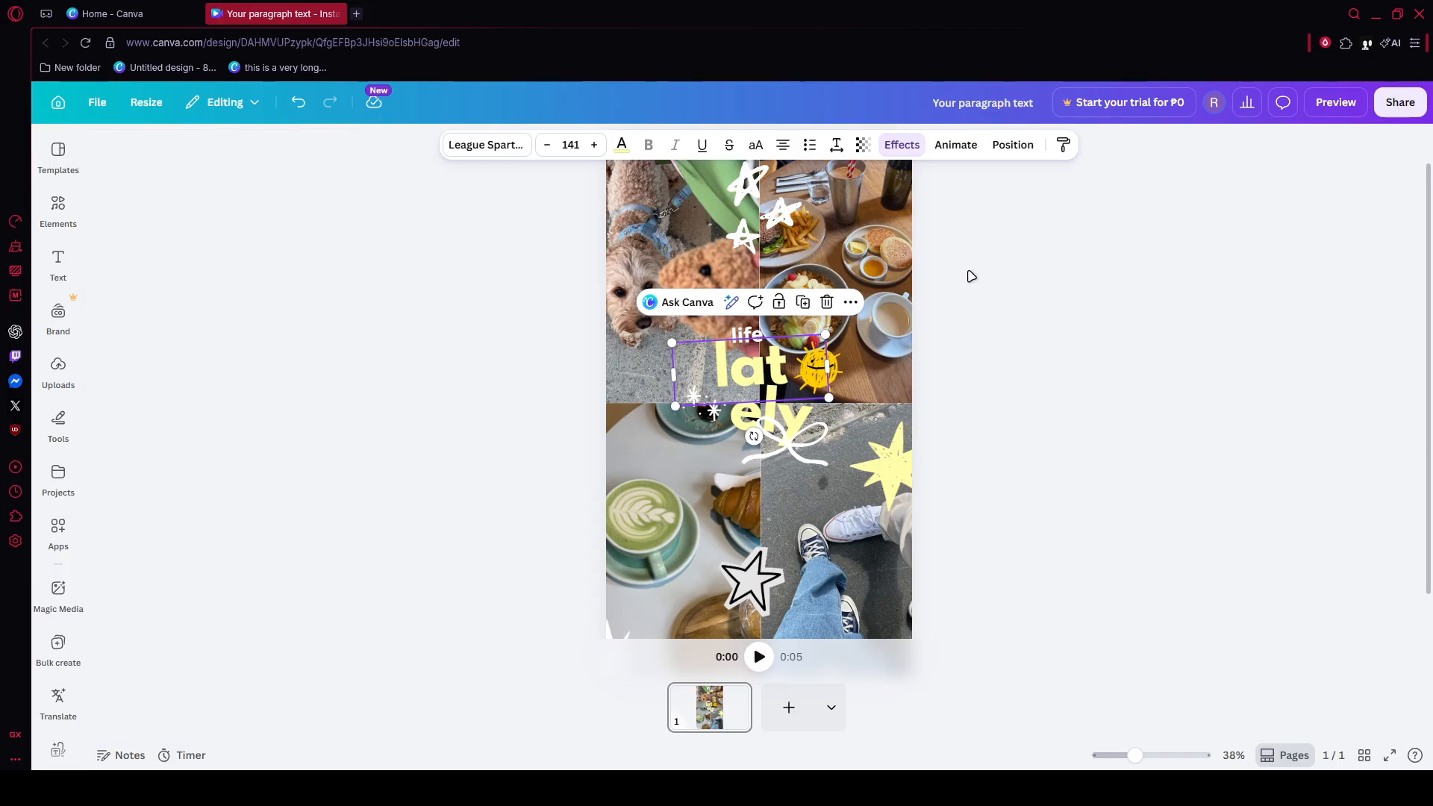
- Examine where the "lat" text sits in the design's layer order
left_click(1026, 148)
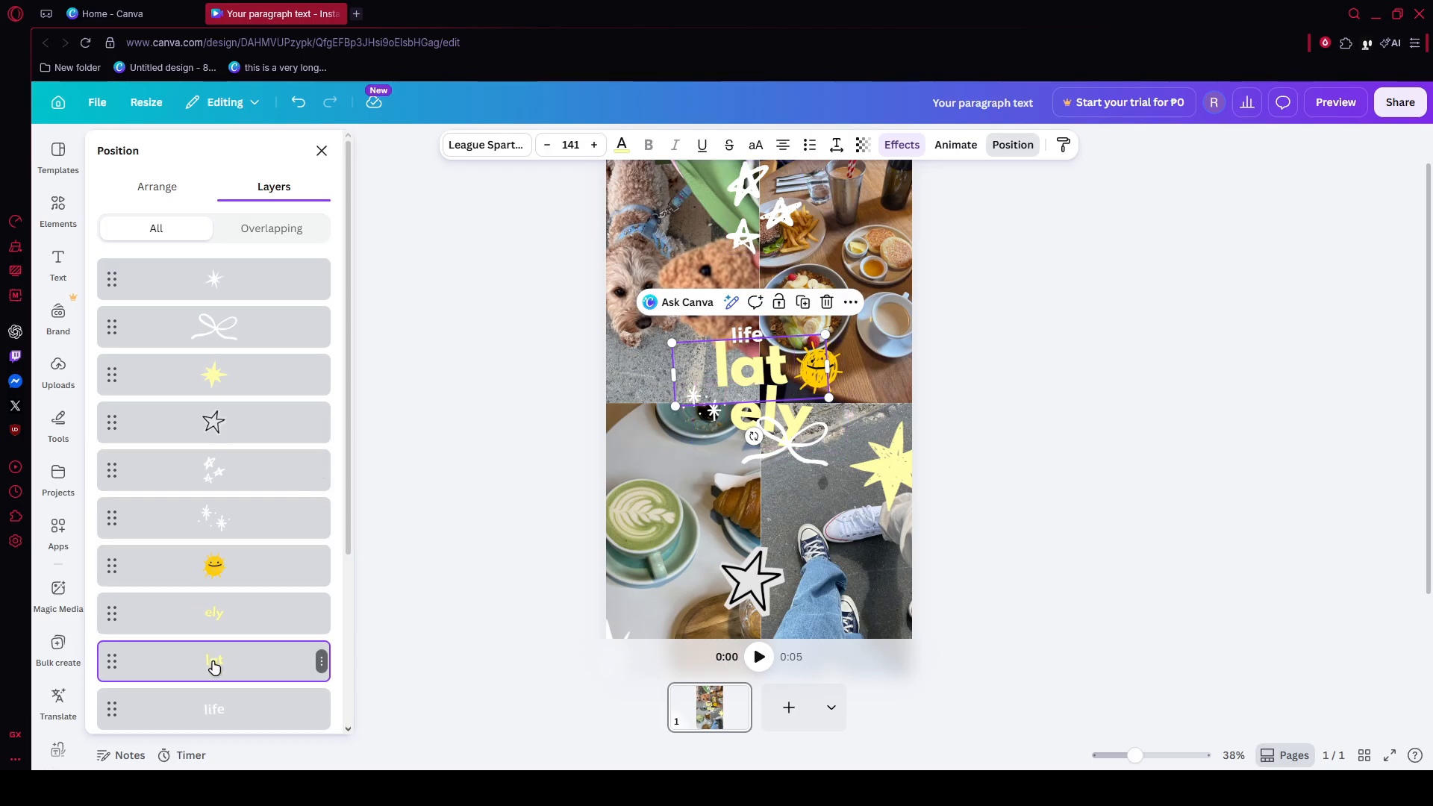
mouse_move(211, 660)
left_mouse_down()
mouse_move(234, 303)
mouse_move(233, 669)
mouse_move(233, 655)
left_mouse_up()
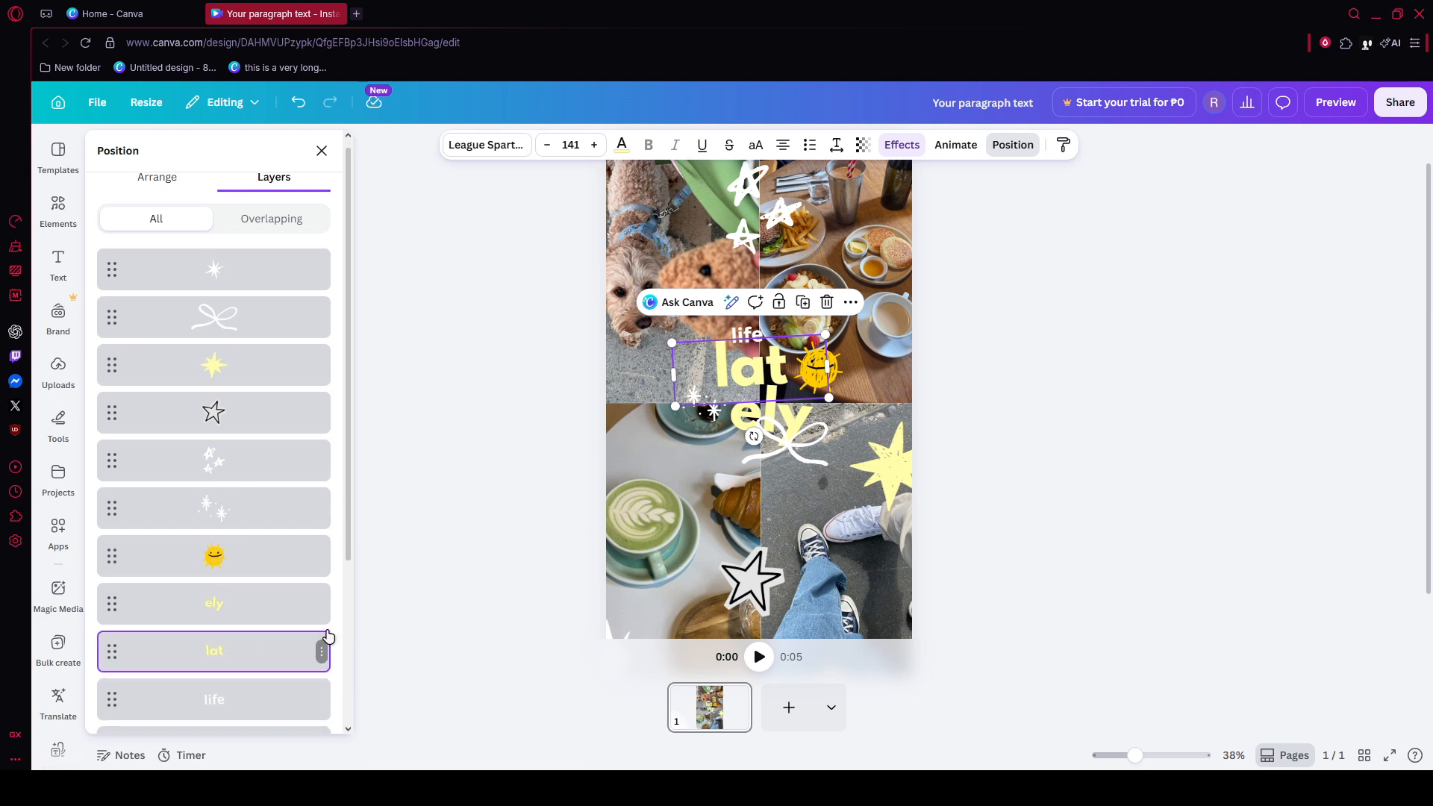